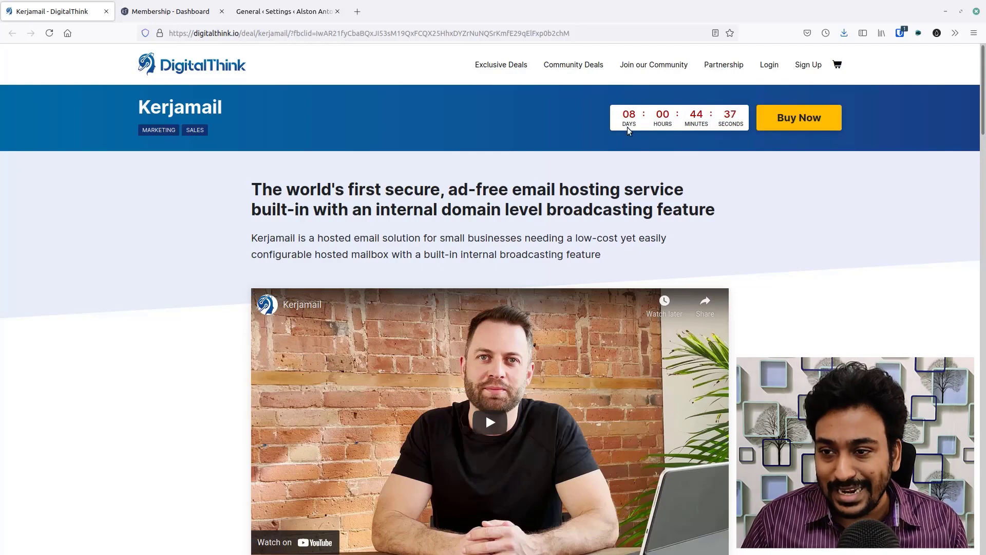
- Scroll the DigitalThink Kerjamail deal page down to the Silver, Platinum and Diamond pricing plans
drag(984, 80, 979, 369)
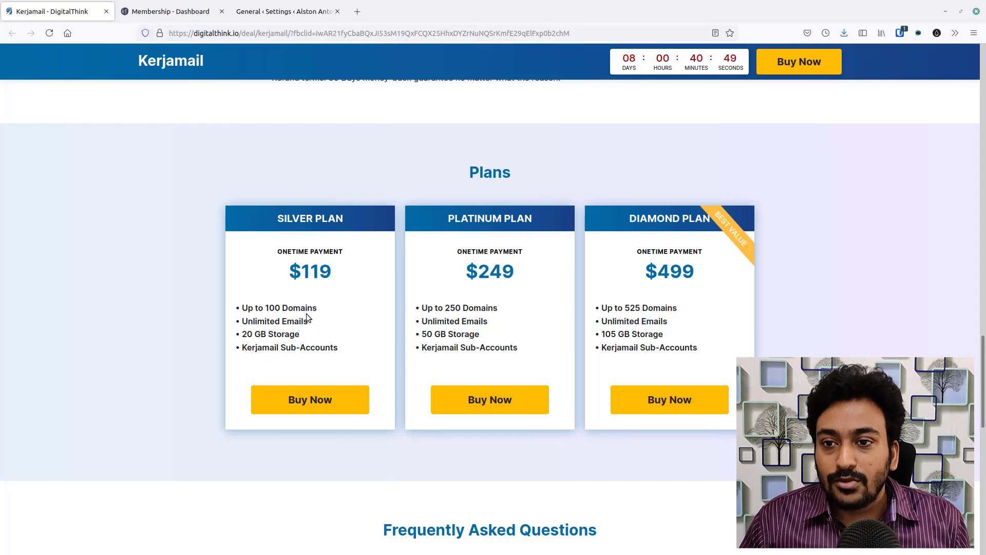
- Switch to the Kirim.Email dashboard and open the domain card under Kerjamail Silver Plan 20GB
click(161, 13)
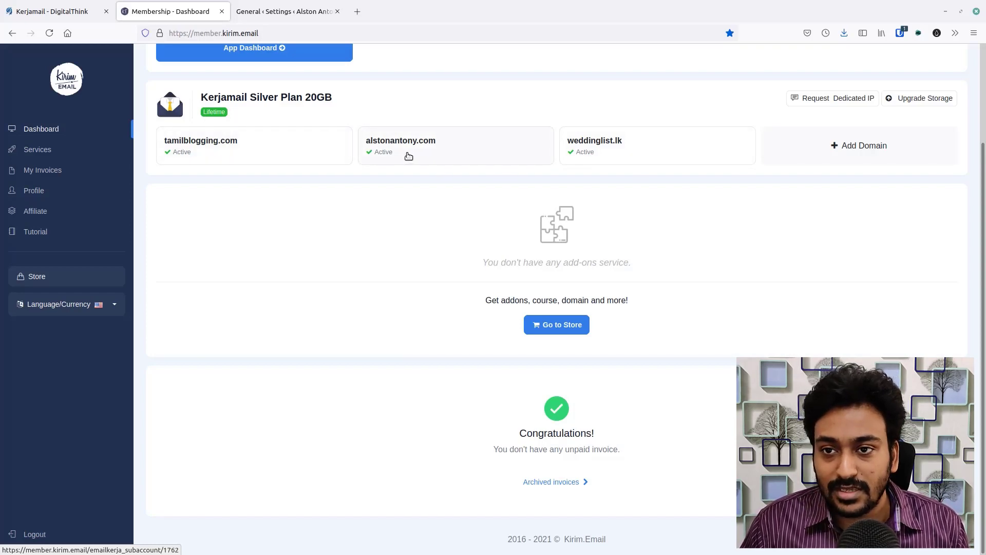
click(408, 155)
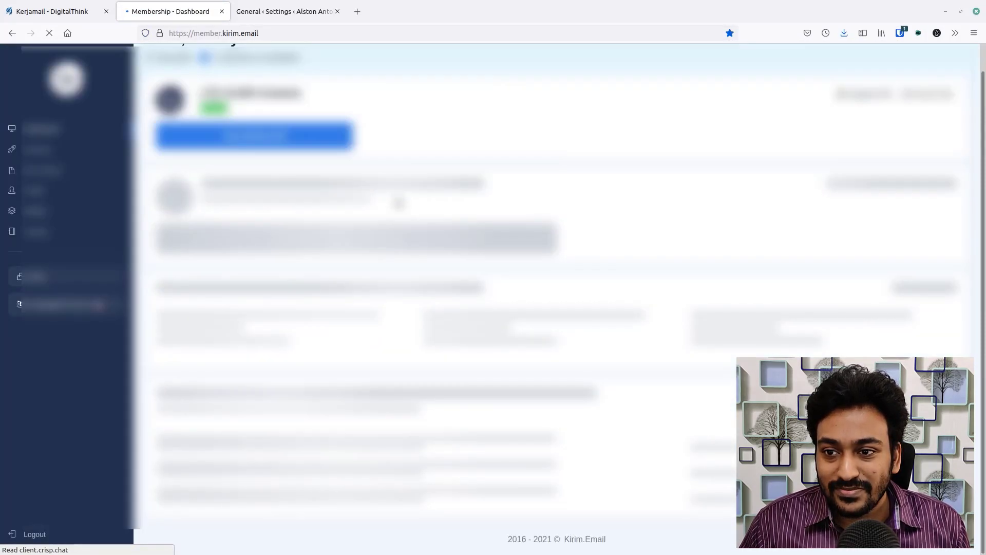
scroll(396, 201, down, 2)
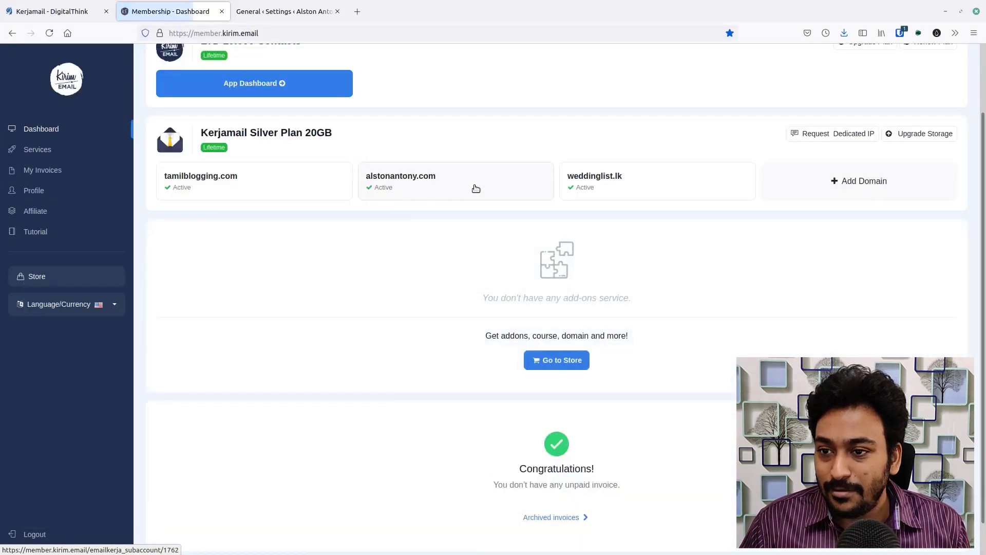
- Open the domain's Manage Data info page: 50.00 MB quota, one mailbox, one alias, Active
click(411, 188)
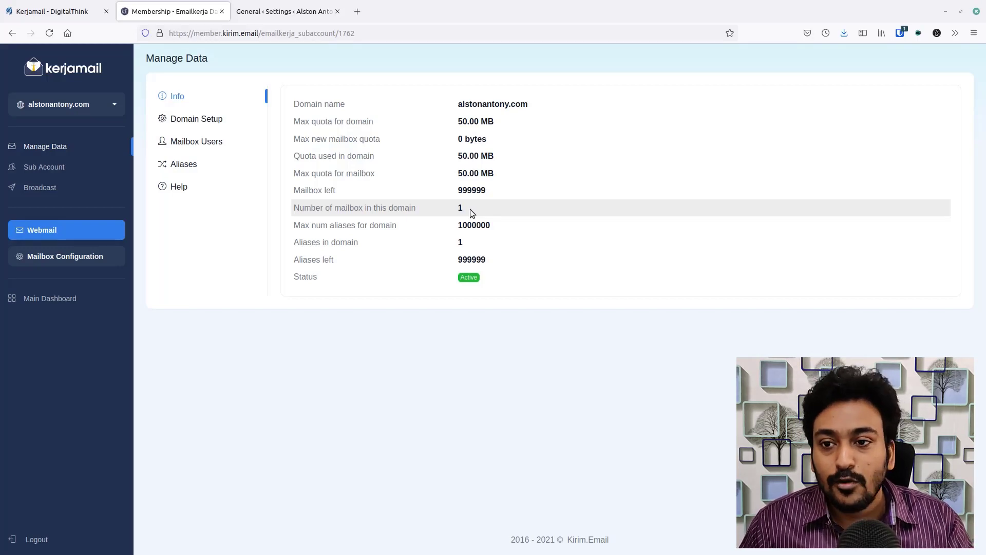
- Open Domain Setup and expand the MX, both CNAME, SPF/TXT and DKIM/TXT records
click(223, 120)
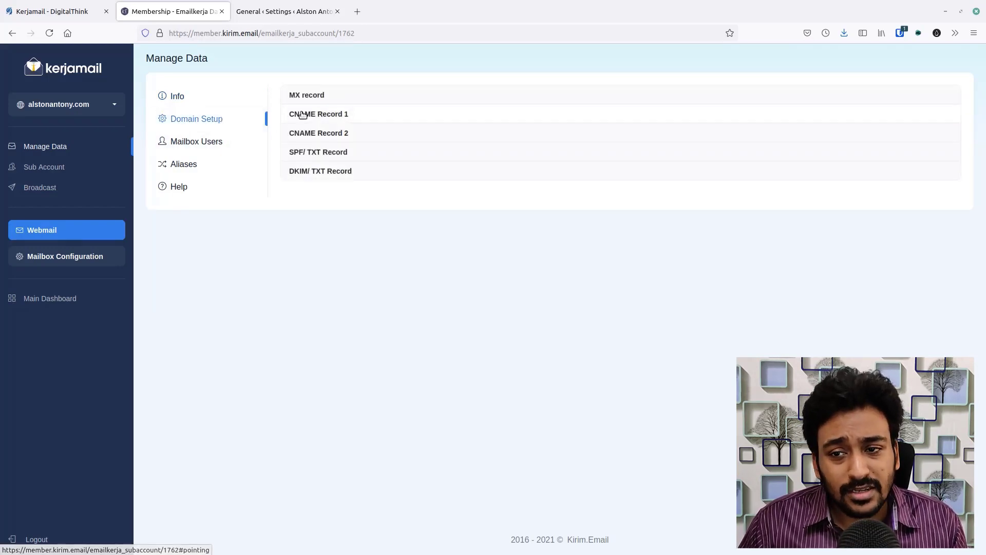
click(343, 101)
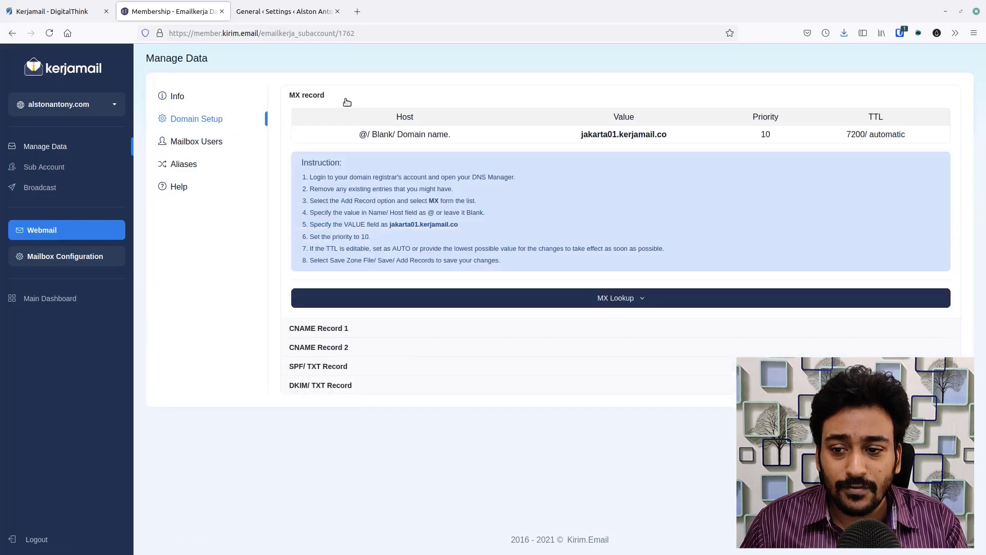
click(369, 327)
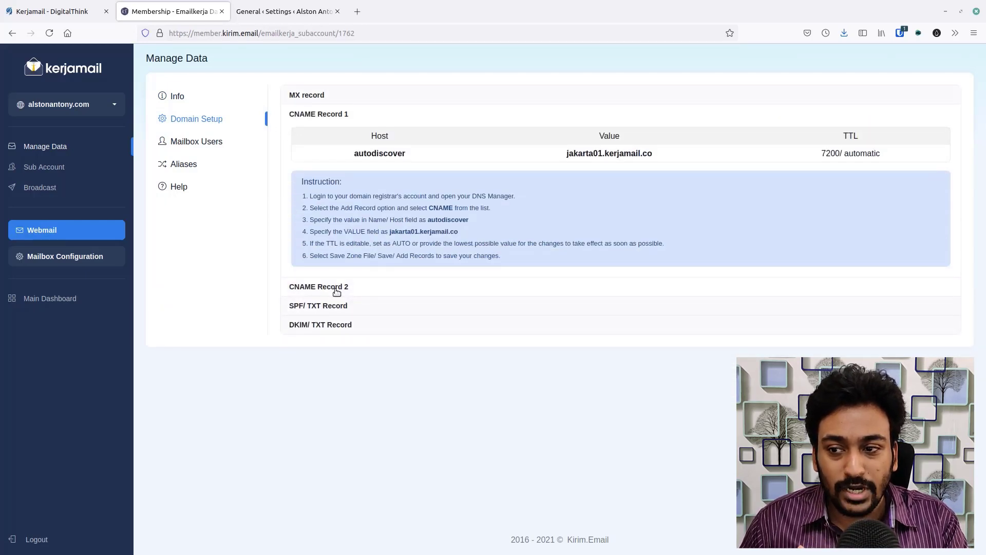
click(339, 289)
click(344, 312)
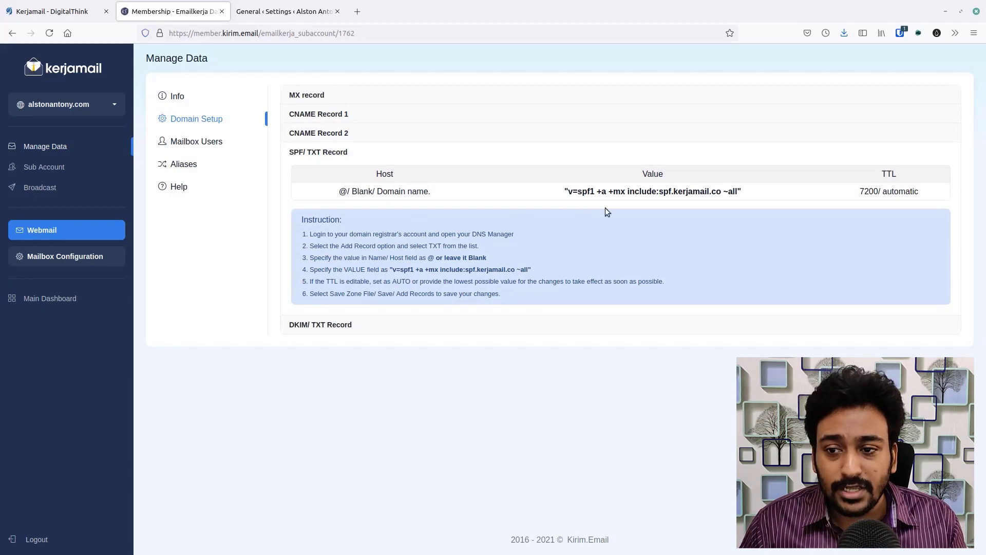
click(422, 326)
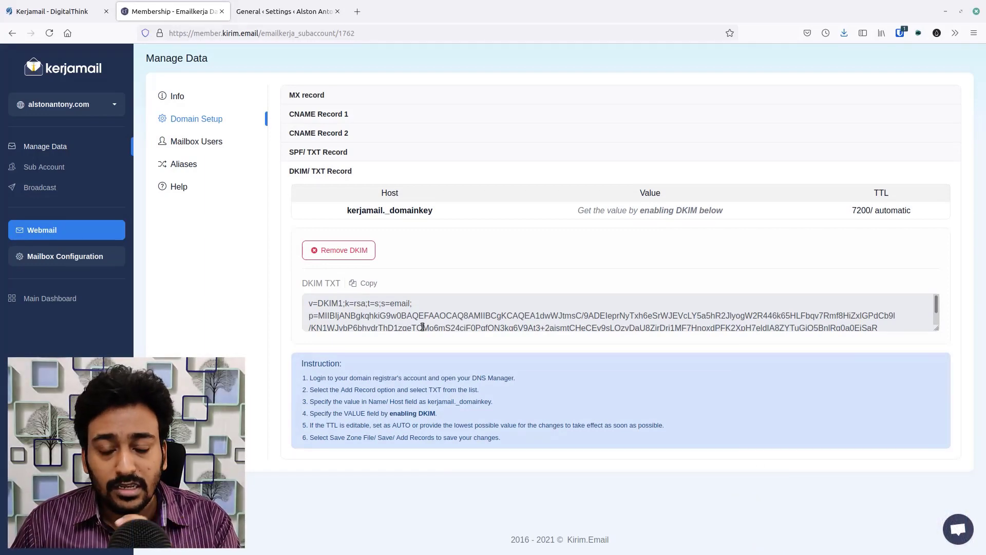
click(957, 528)
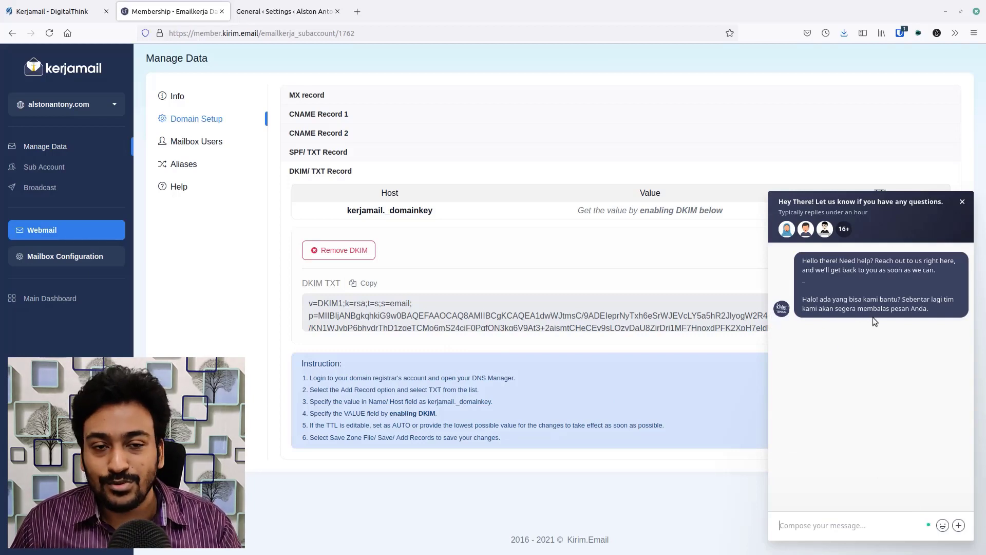
click(963, 203)
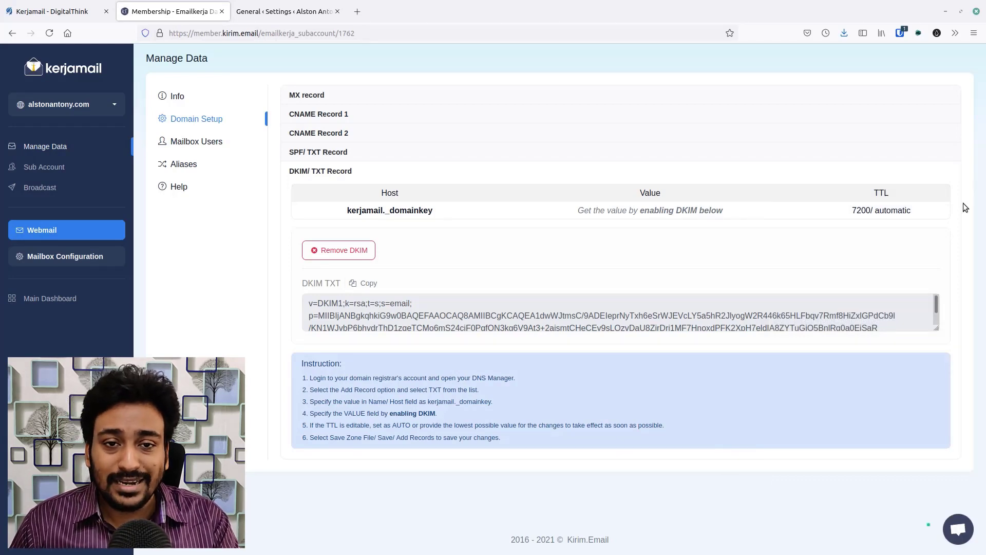
click(958, 528)
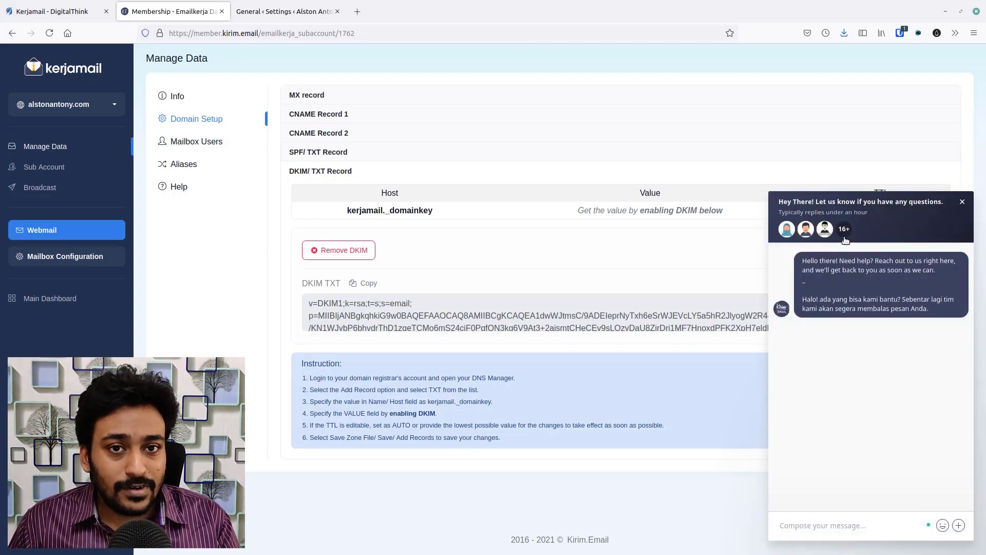
click(962, 202)
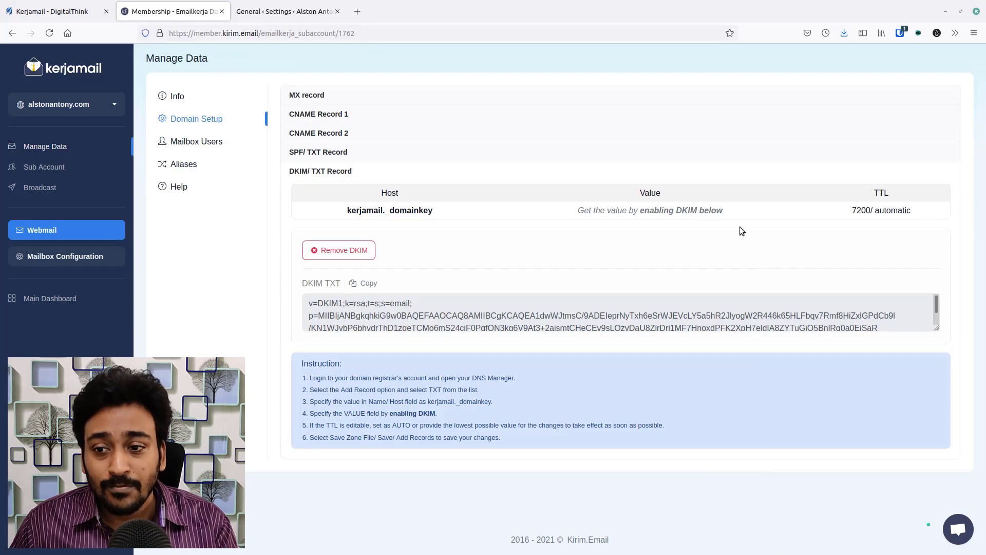
- Show the Mailbox Users list, select the mailbox address, and open then dismiss the Create Mail User form
click(225, 152)
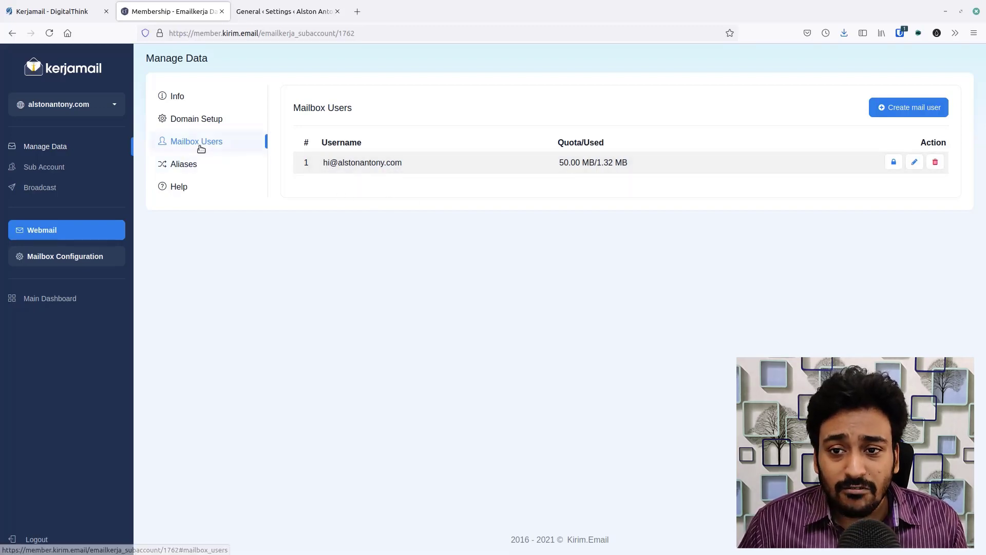
drag(324, 164, 402, 167)
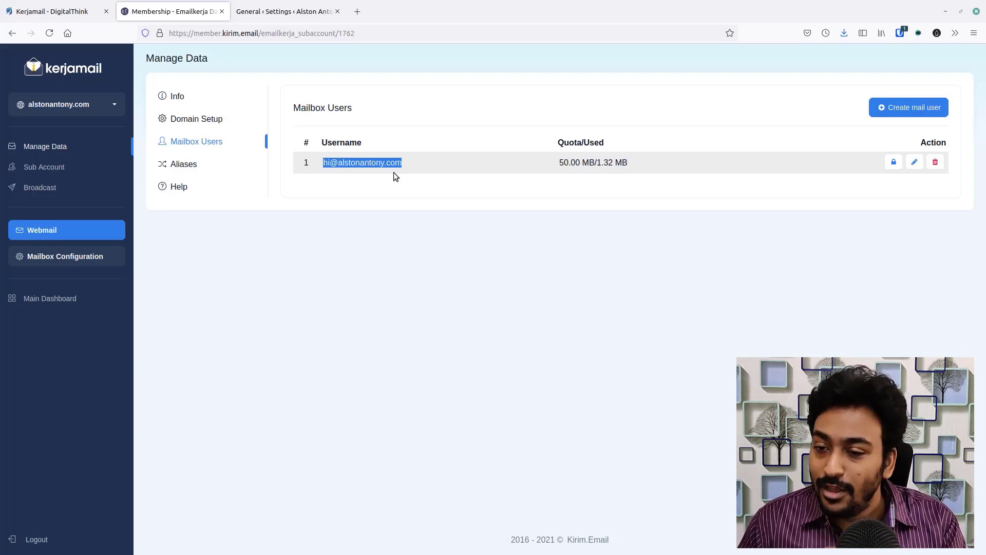
click(394, 173)
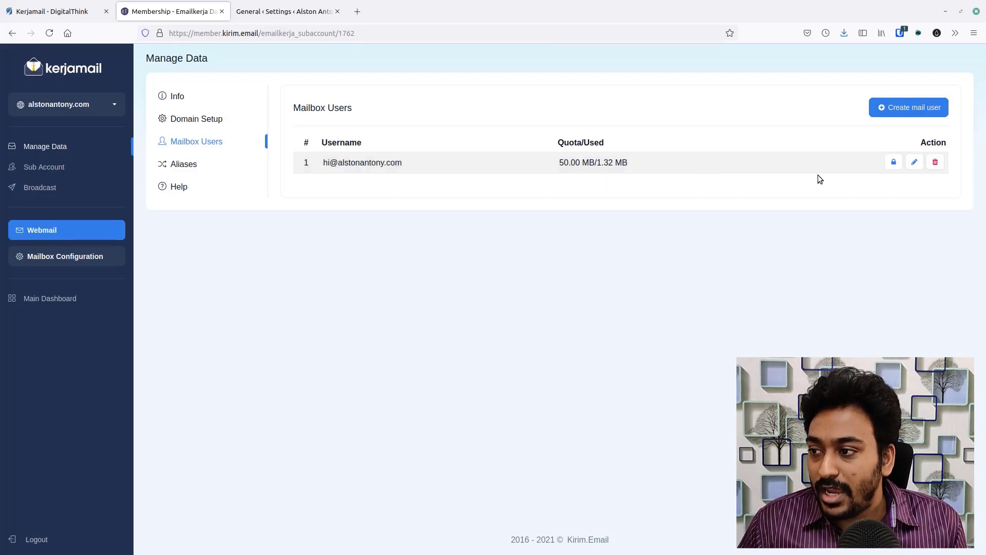
click(900, 110)
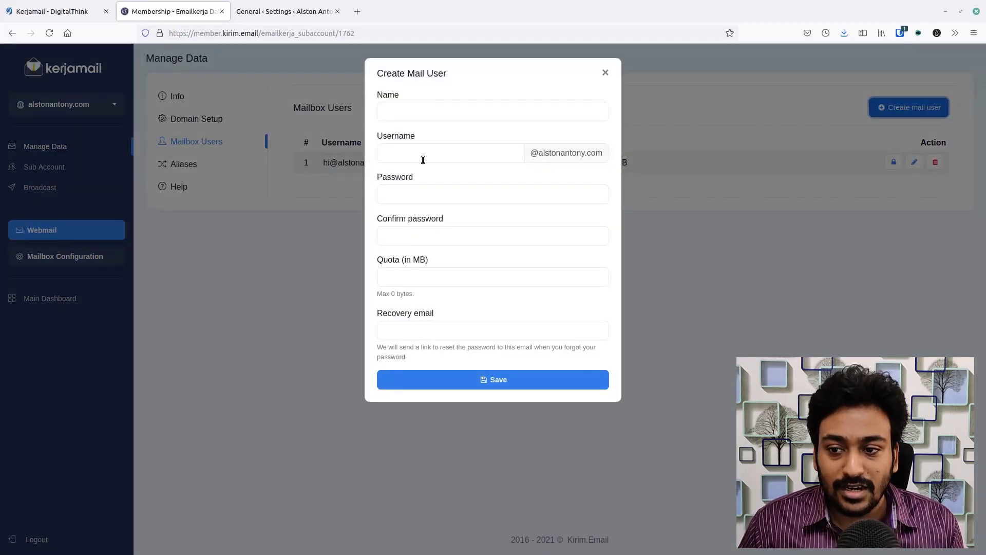
click(605, 72)
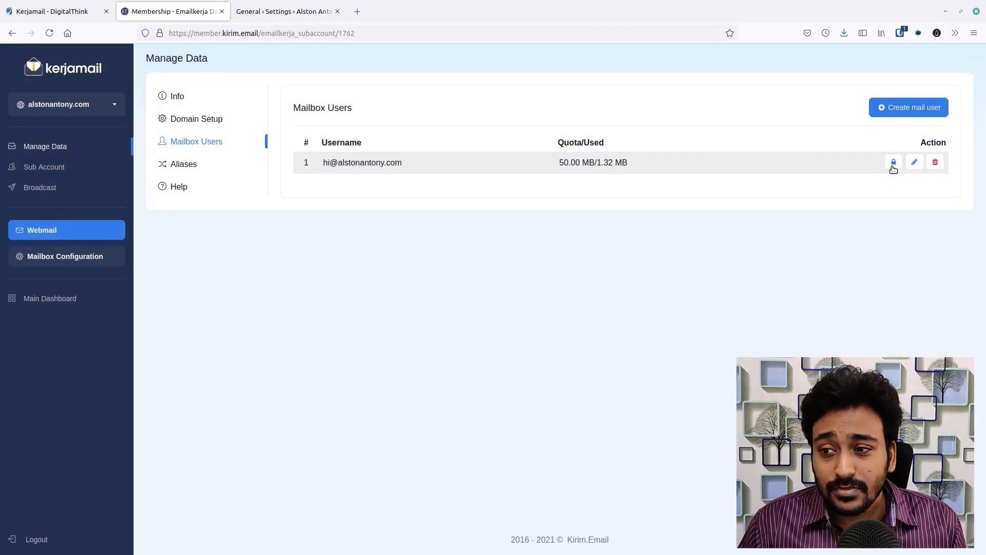
click(893, 163)
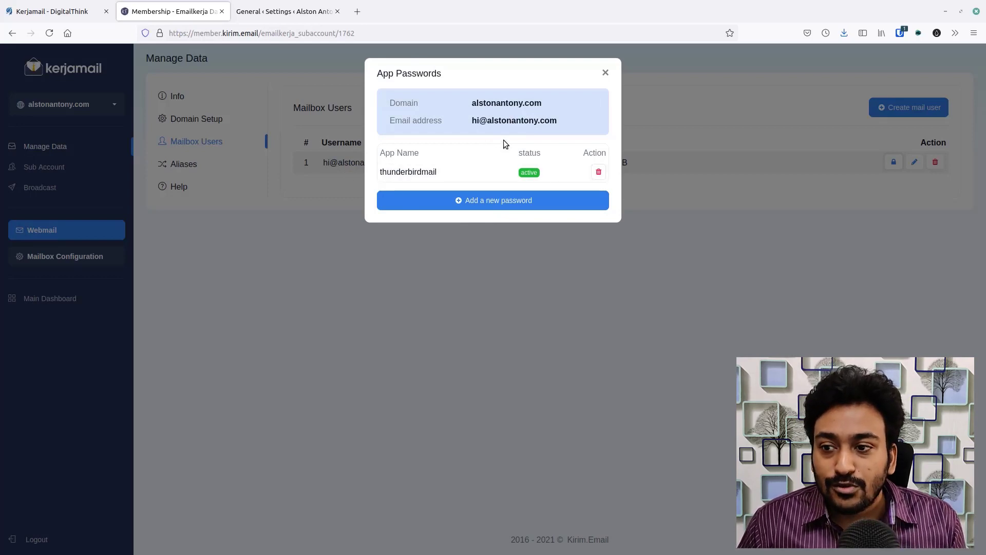
click(481, 208)
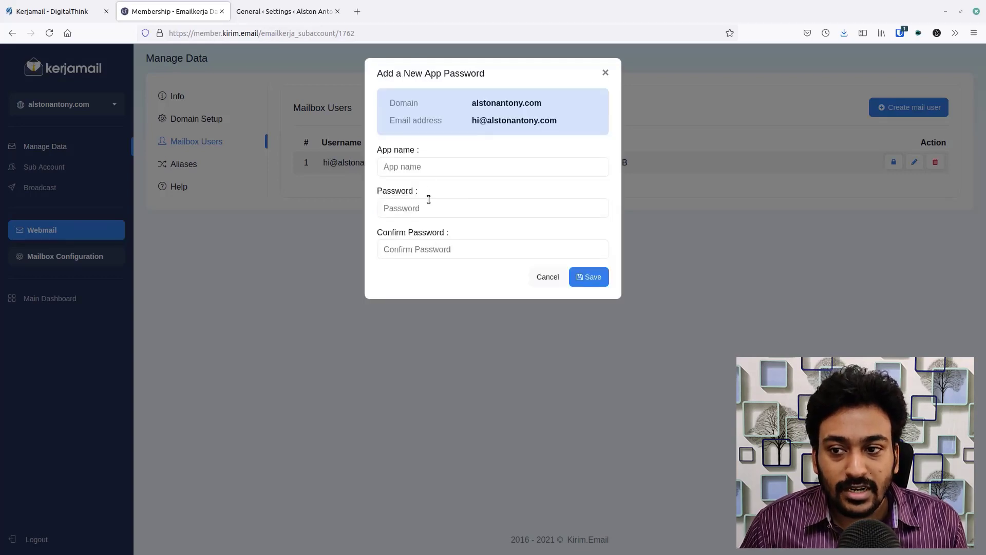
click(605, 73)
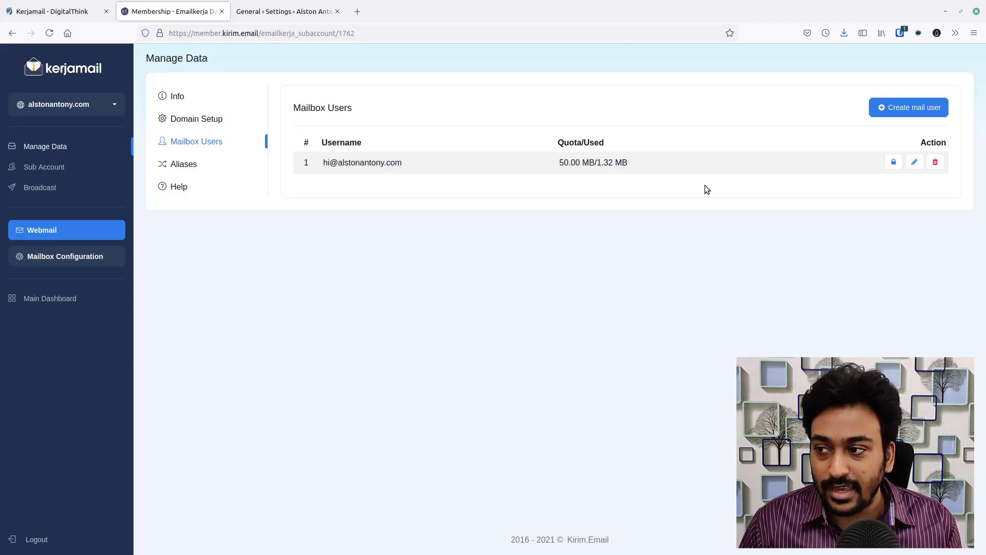
click(893, 162)
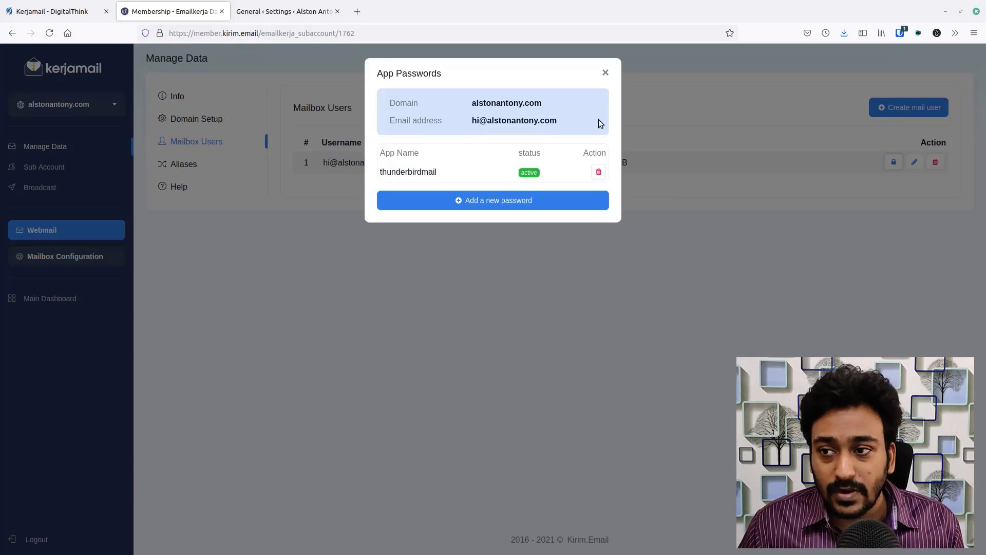
- Close App Passwords, try a 70 MB quota in the mailbox editor, then close it unsaved
click(606, 73)
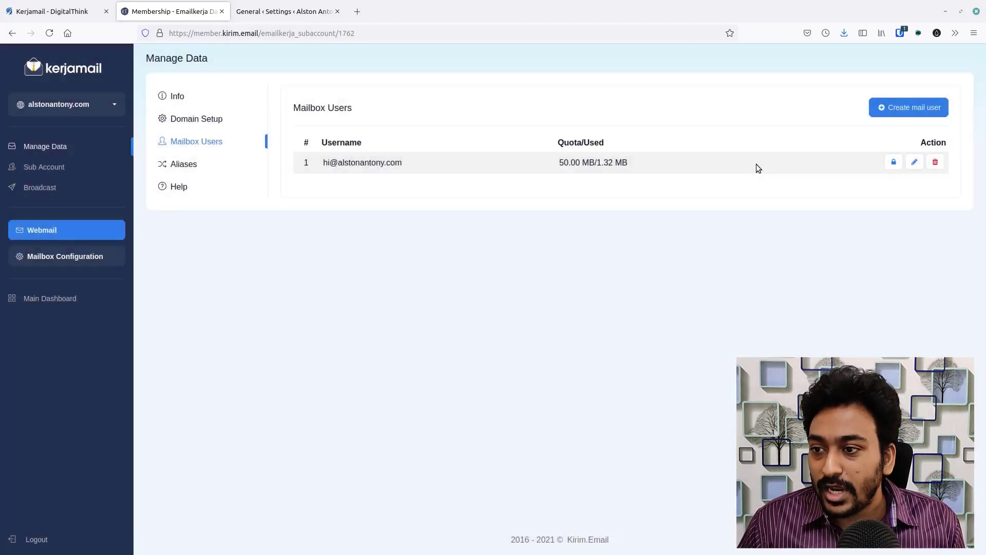
click(914, 162)
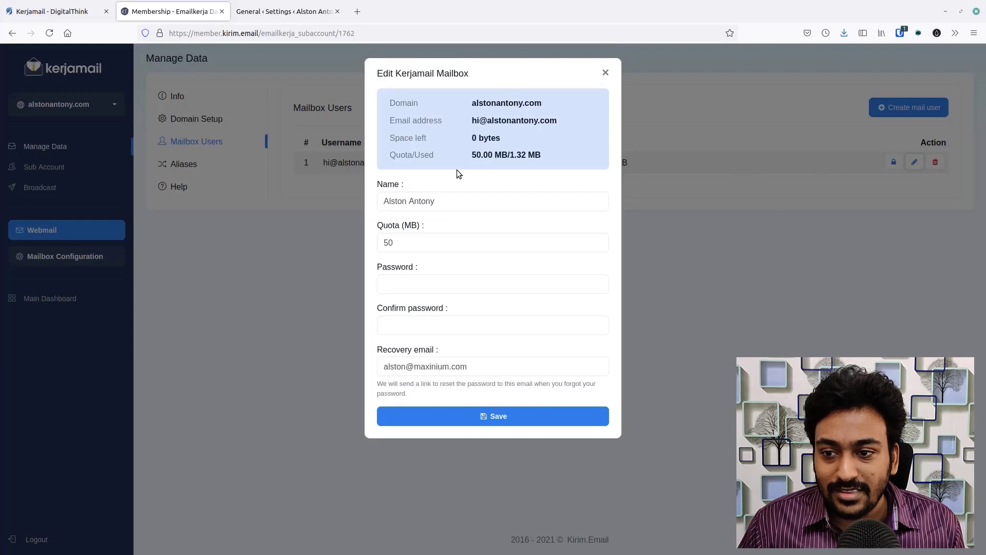
click(388, 241)
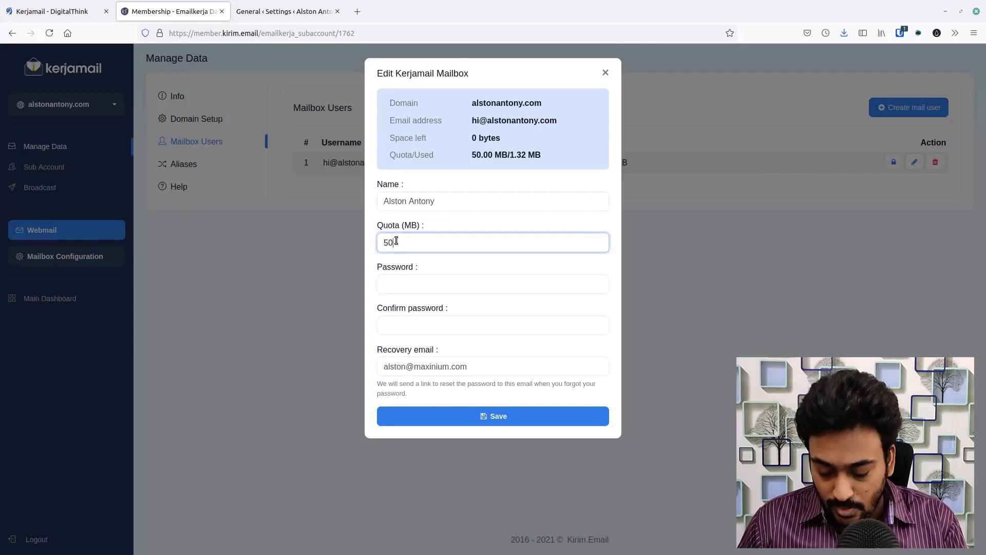
key(Left)
key(shift+Left)
text(7)
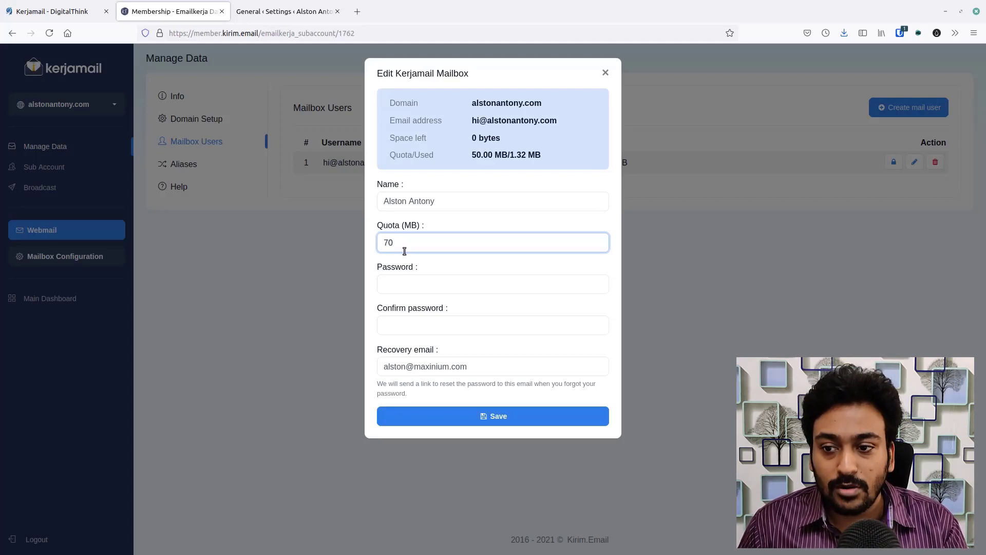
click(400, 280)
click(401, 323)
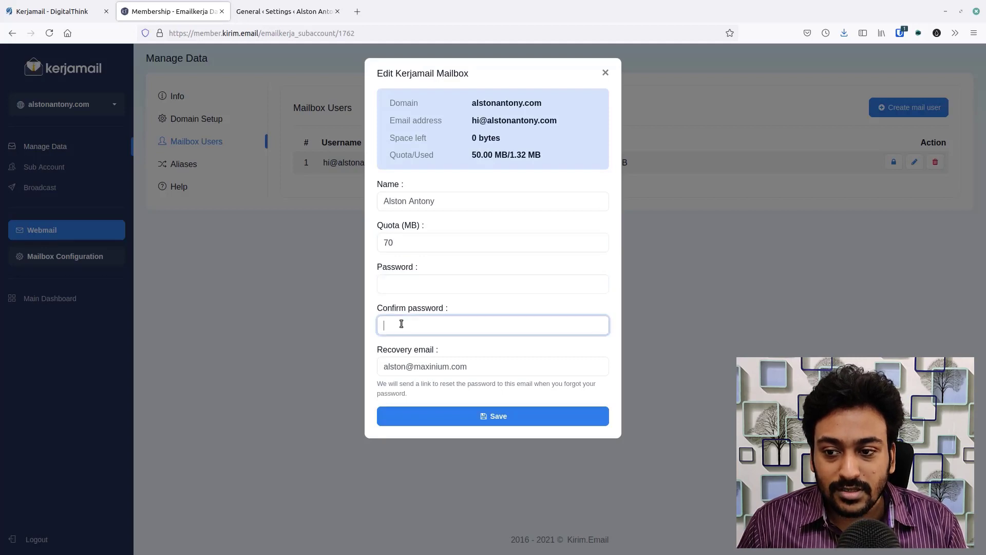
click(424, 368)
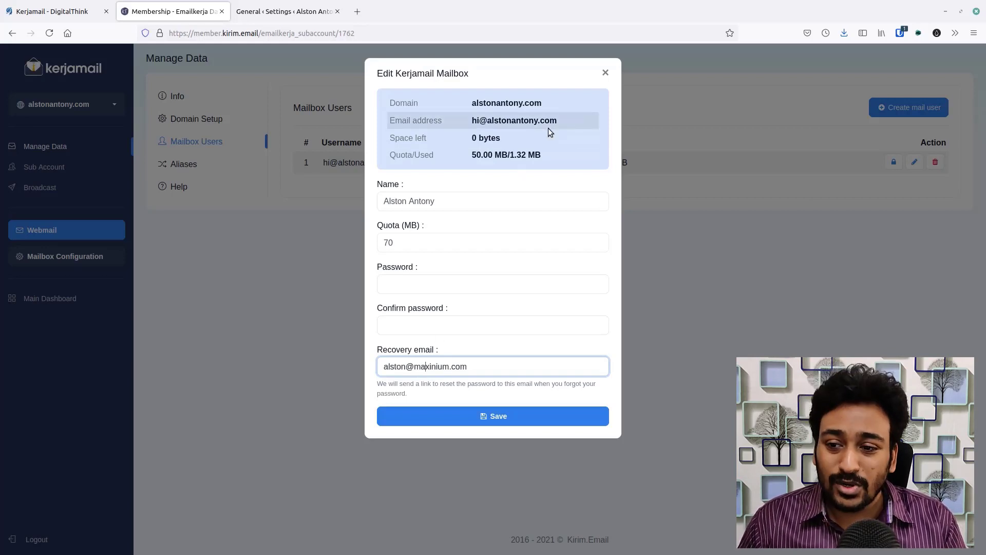
click(606, 73)
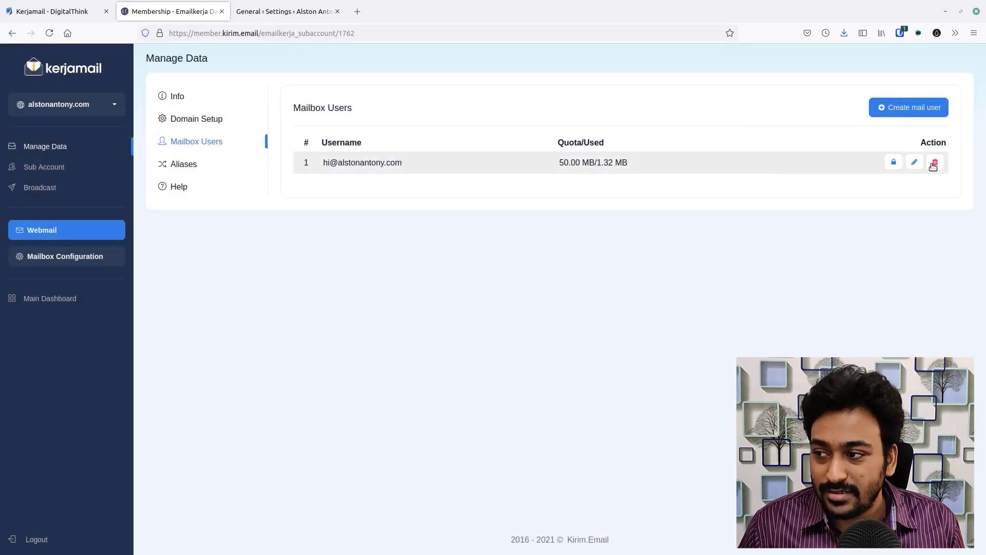
- Show the Aliases list and select the alias address and its forwarding destination
click(202, 165)
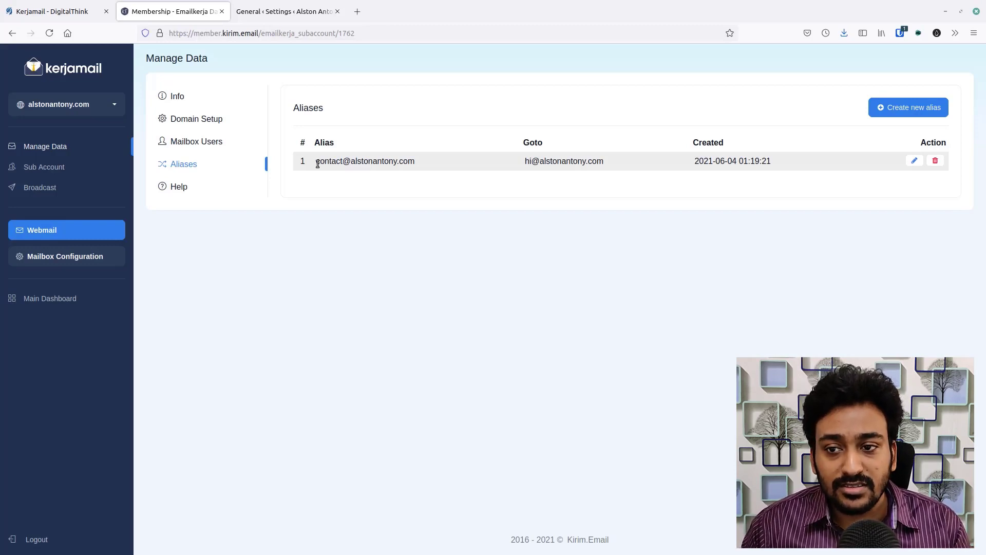
drag(316, 162, 416, 165)
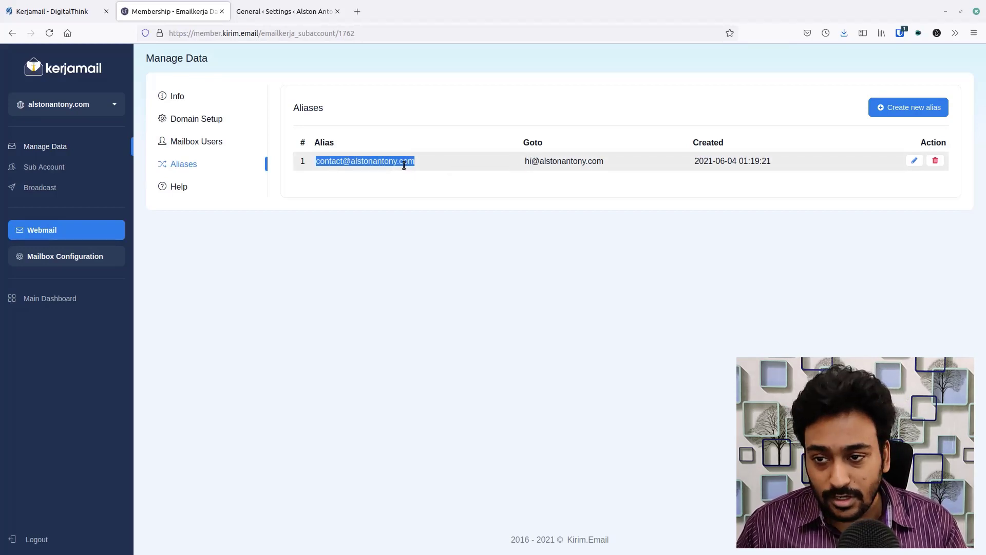
drag(524, 161, 571, 167)
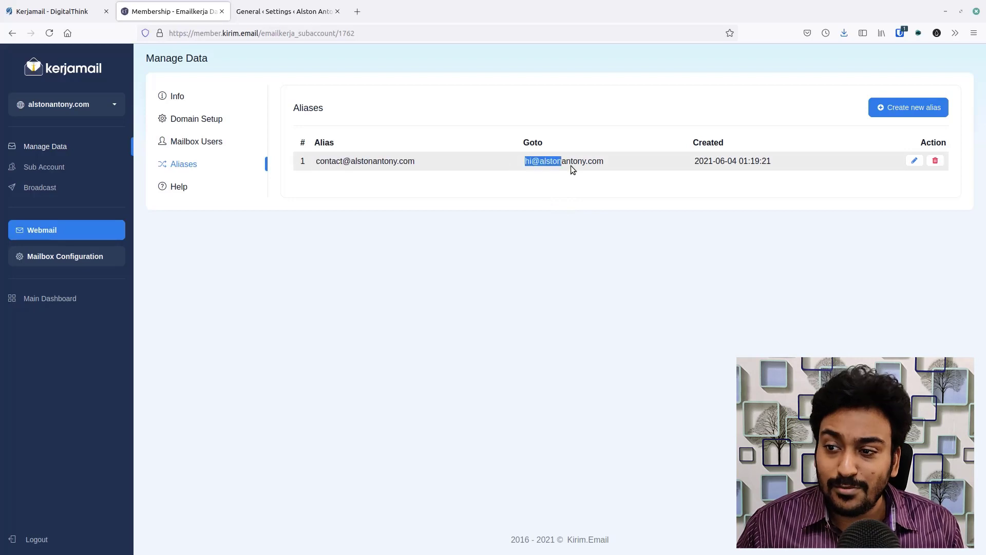
click(594, 181)
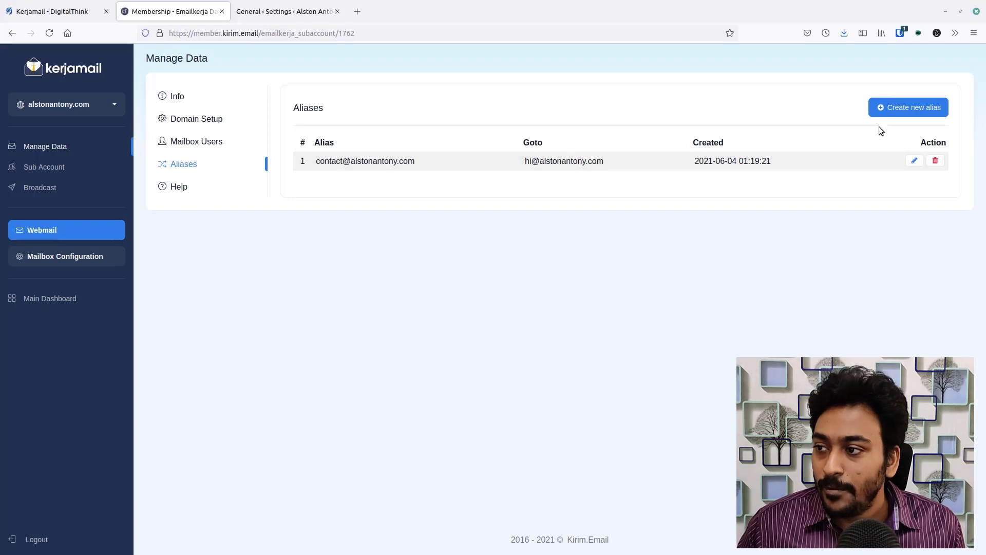
- Open the Create new alias form twice and dismiss it each time without creating anything
click(893, 110)
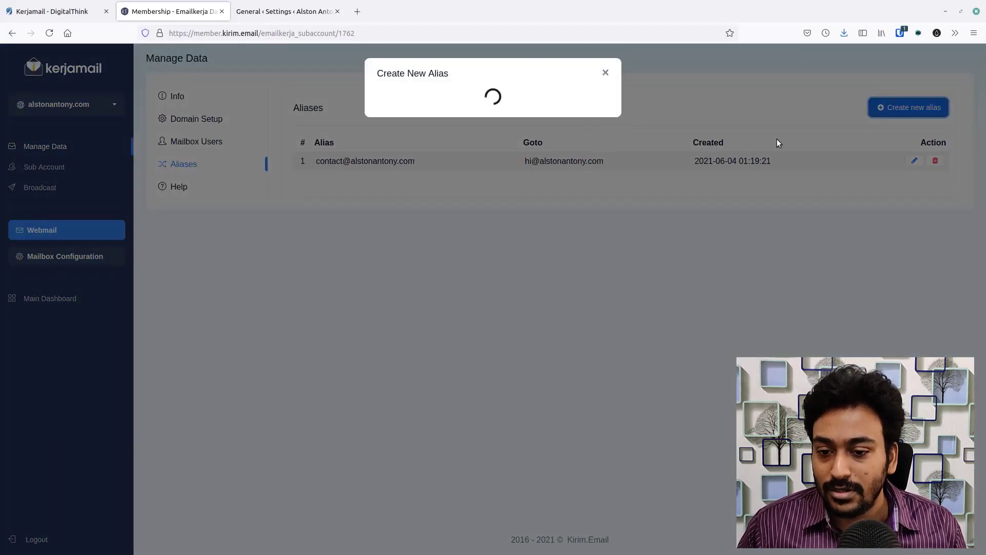
click(608, 74)
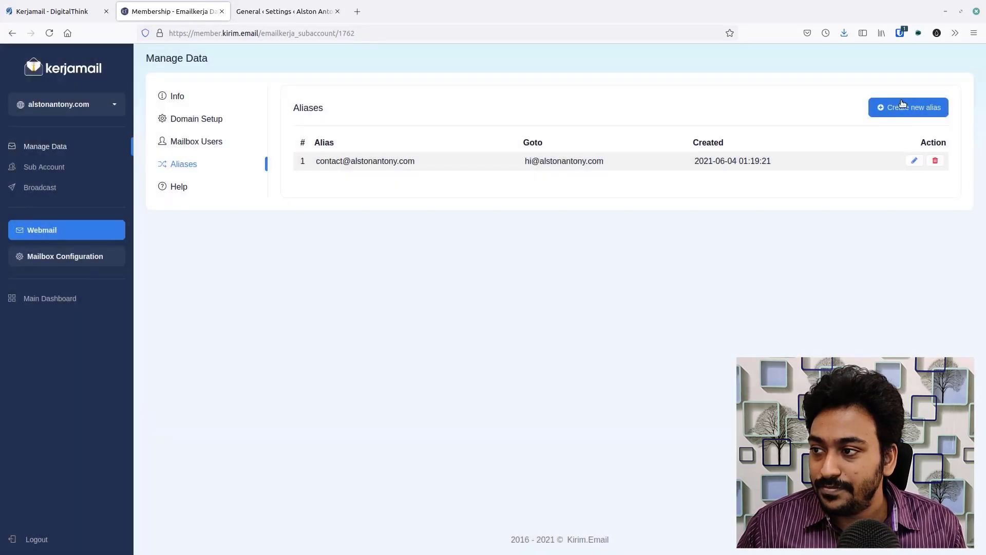
click(901, 102)
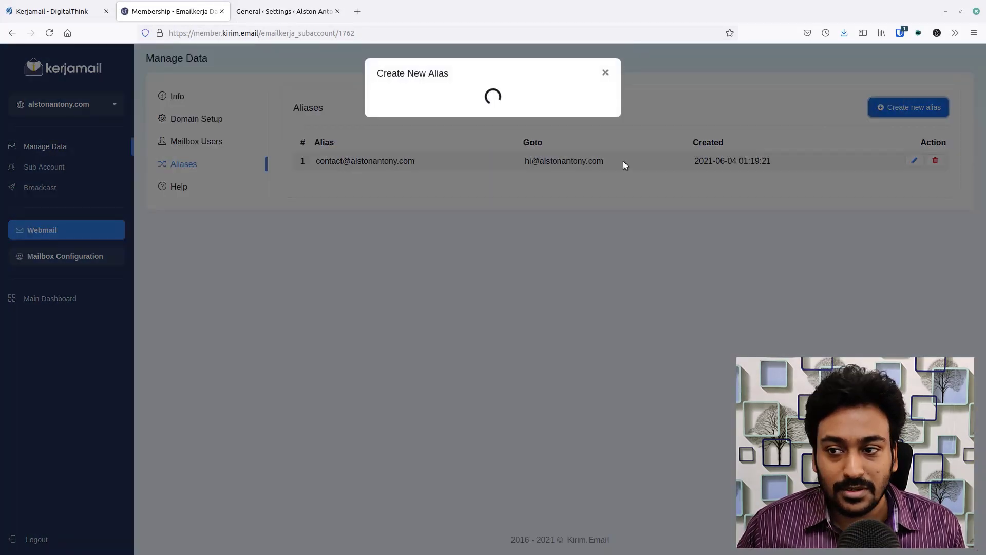
click(507, 229)
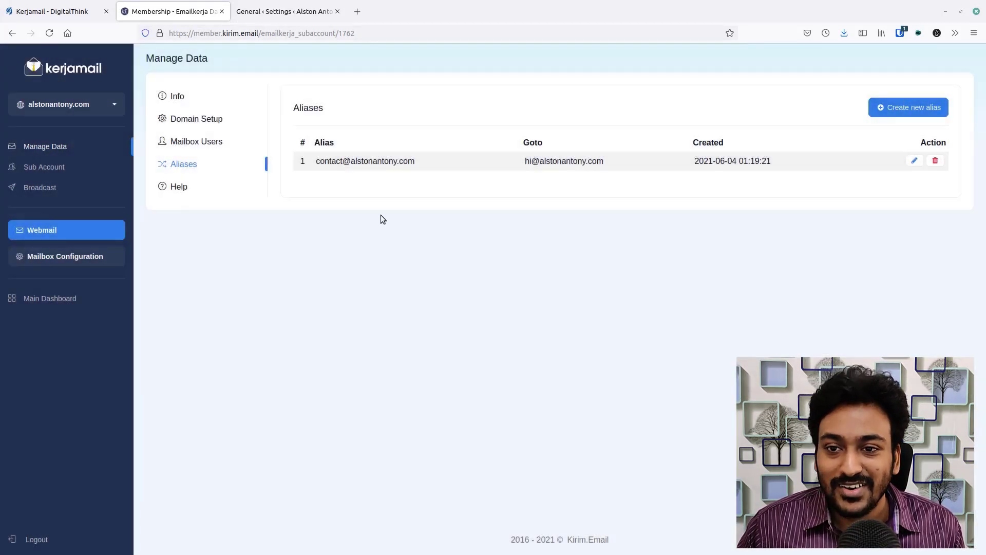
- From the domain Info, open Mailbox Configuration, sign in with the saved login, and return to Membership
click(208, 92)
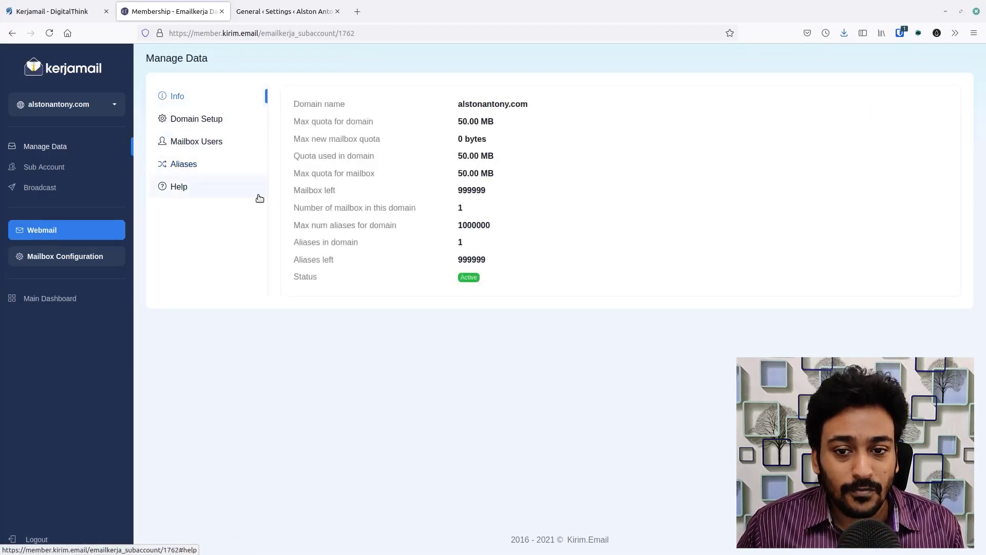
click(71, 257)
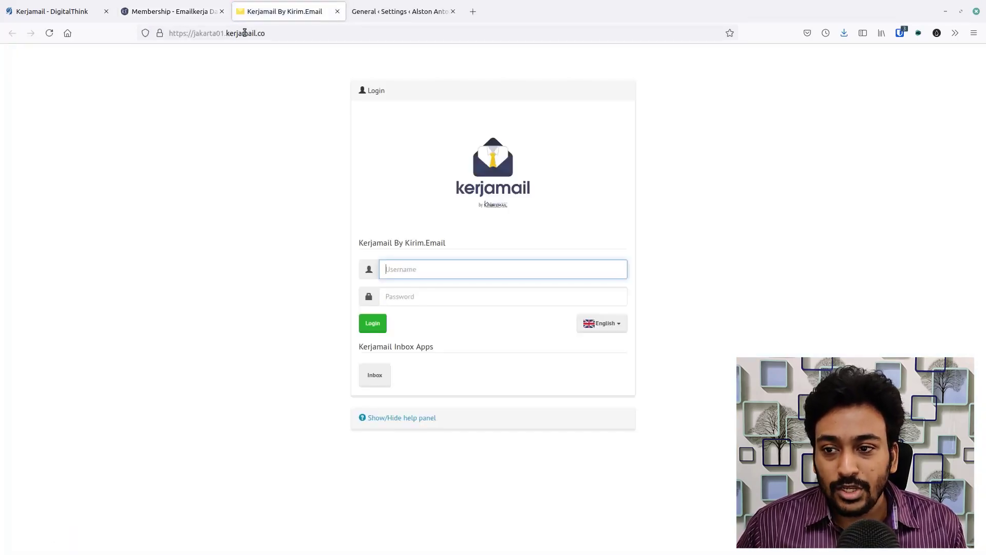
click(900, 34)
click(780, 95)
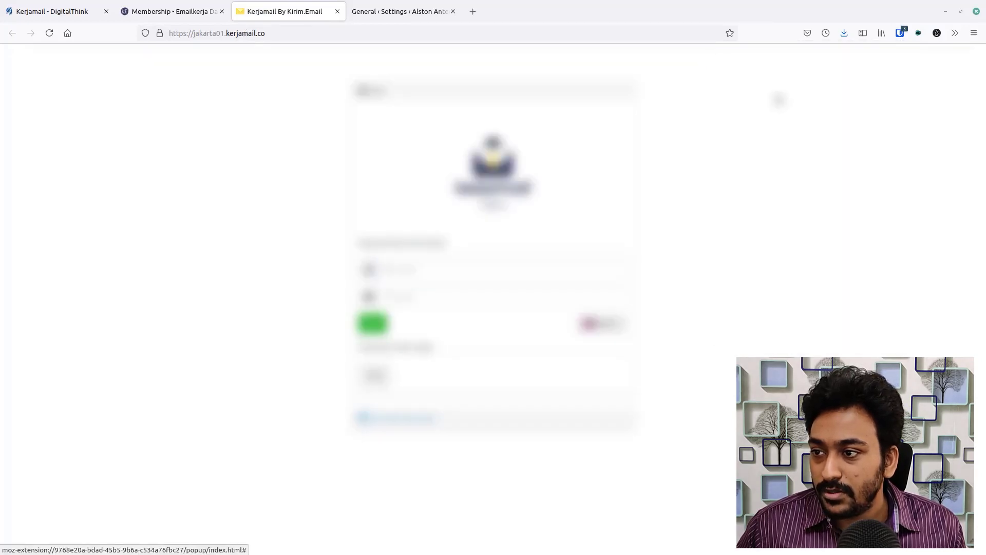
click(200, 7)
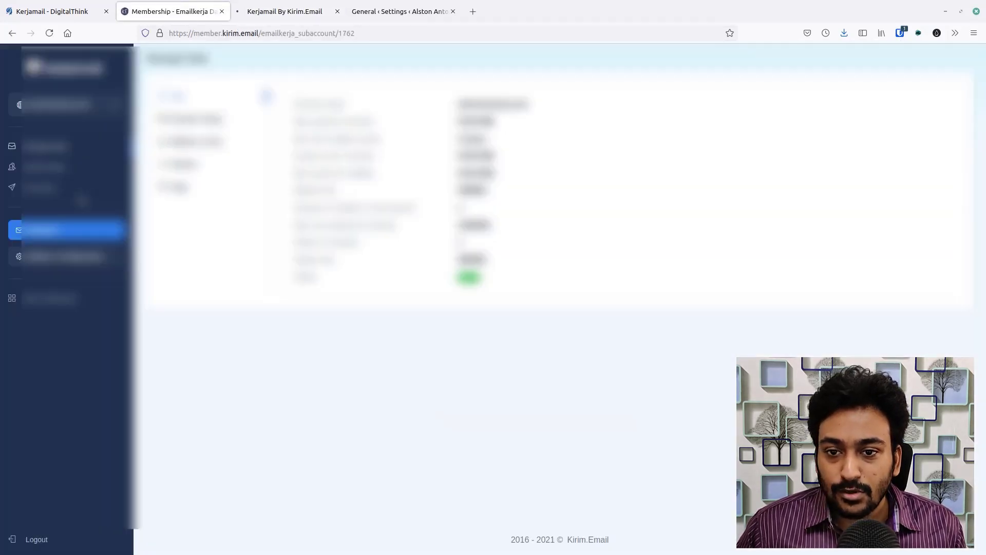
key(ctrl+Tab)
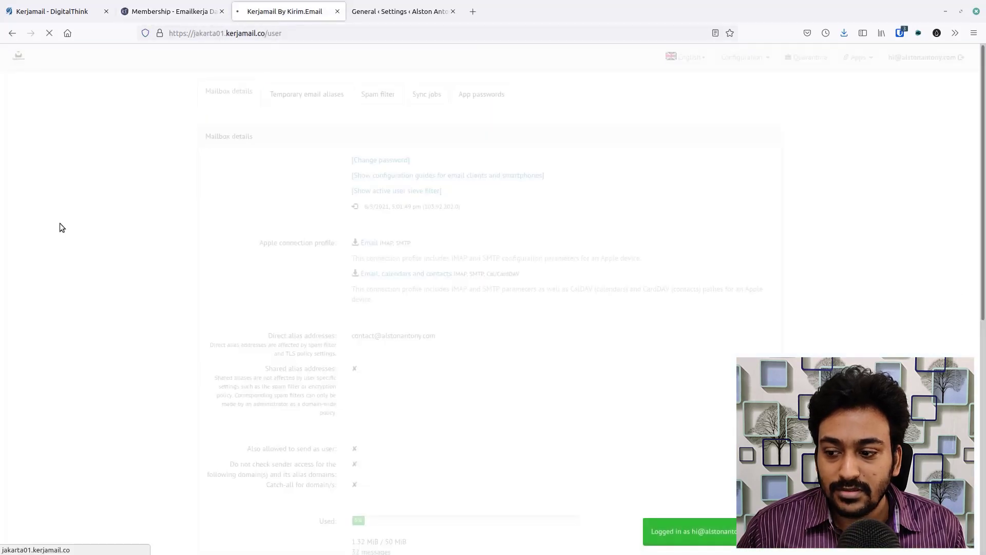
- Open Webmail from the dashboard, sign in with the Bitwarden-saved login, and close the welcome tour
click(208, 8)
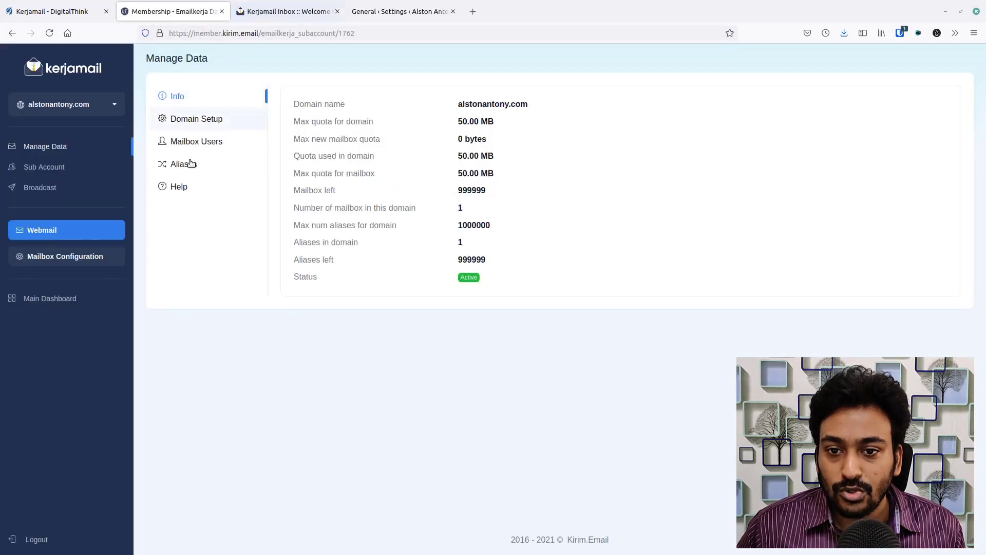
click(63, 235)
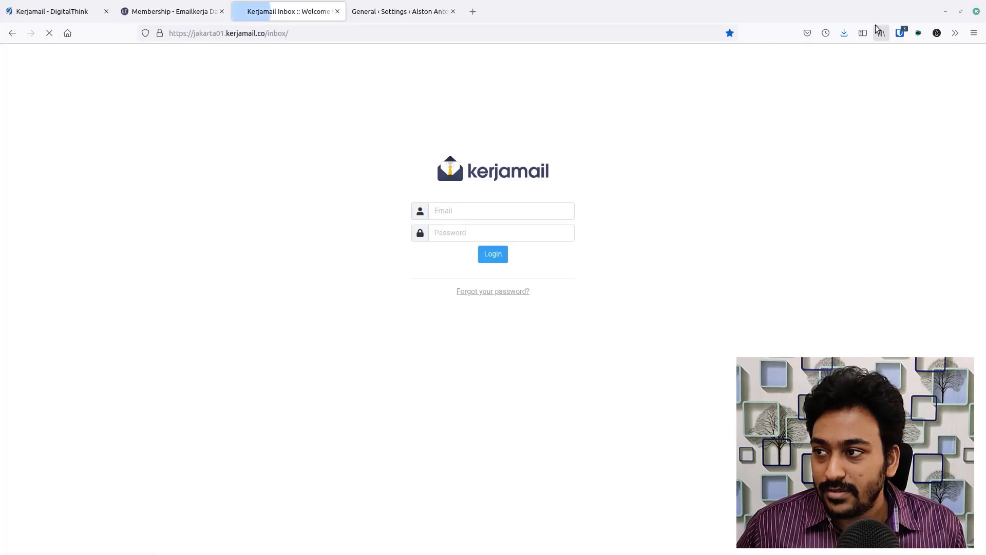
key(ctrl+shift+y)
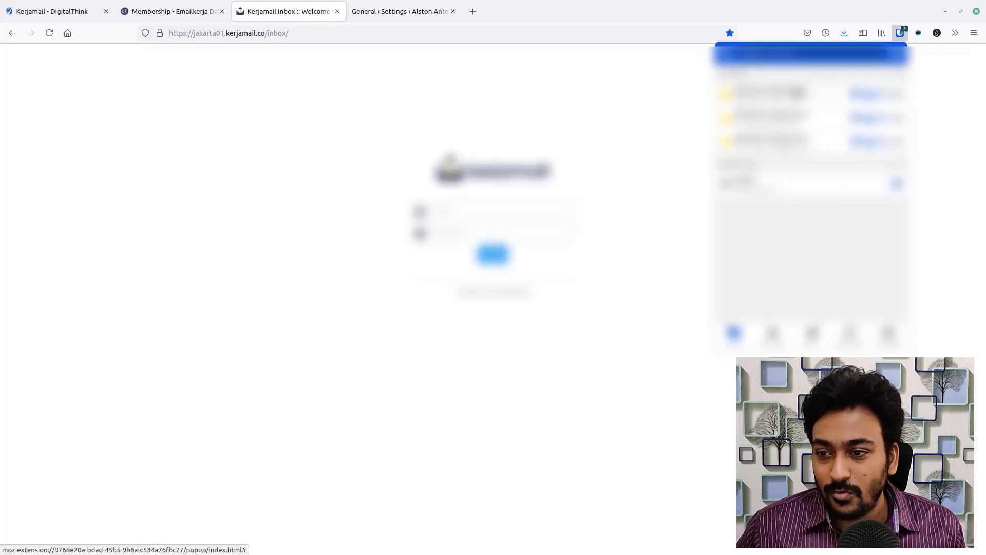
click(770, 94)
click(493, 254)
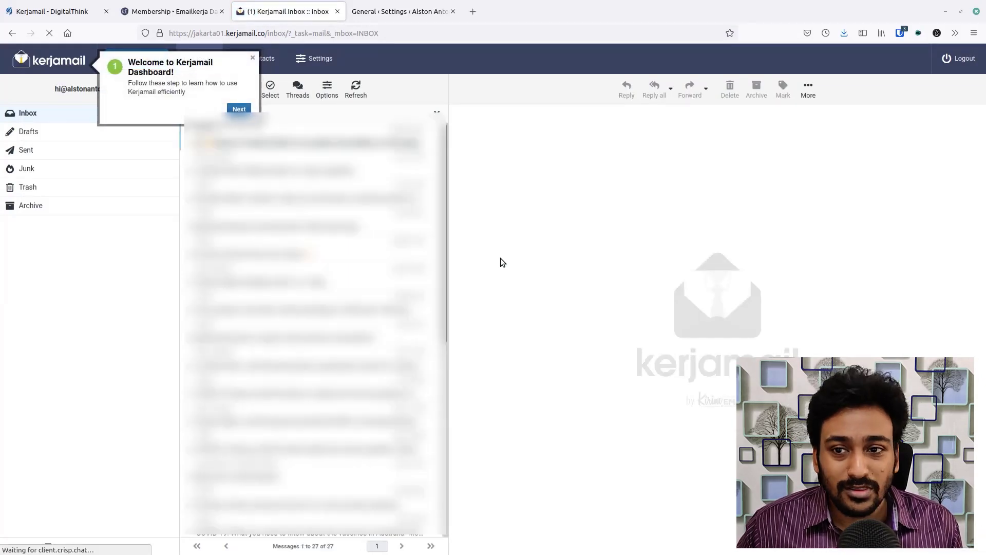
click(253, 58)
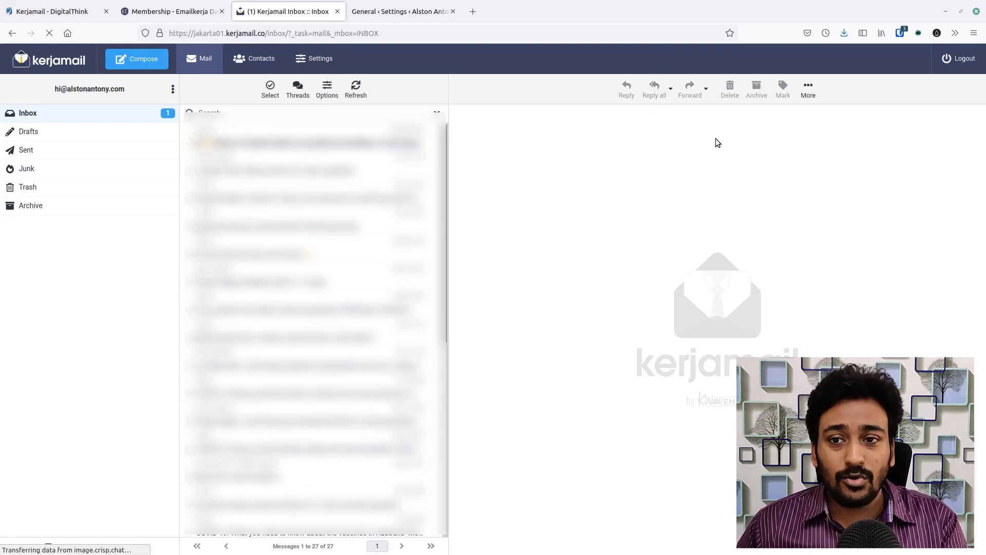
- Open webmail Settings and review the User Interface, Mailbox View and Contacts preferences
click(324, 70)
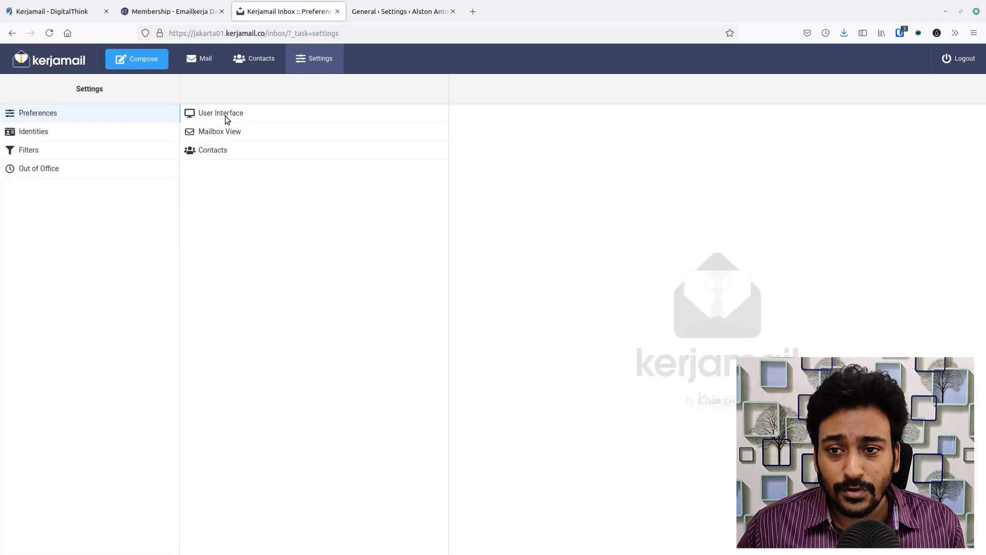
click(225, 115)
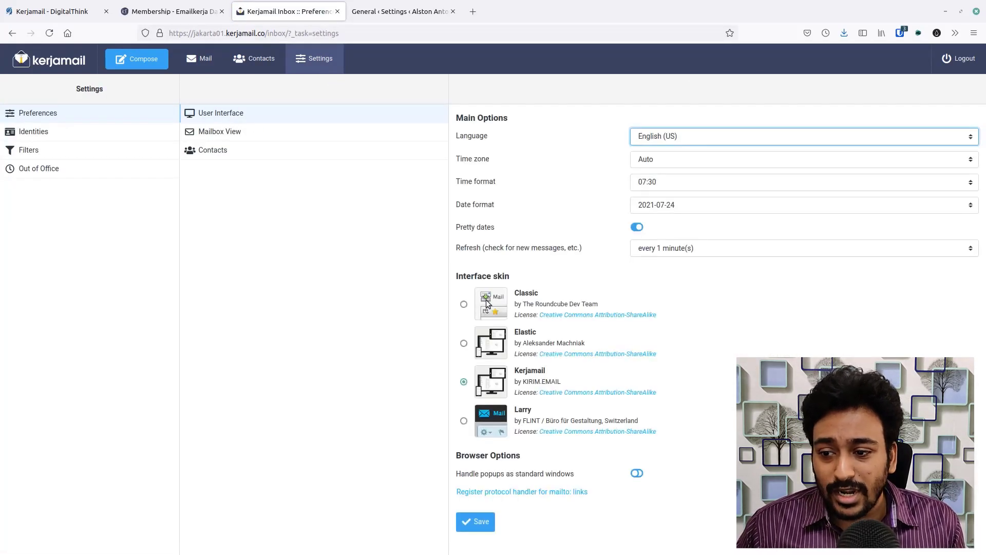
click(234, 131)
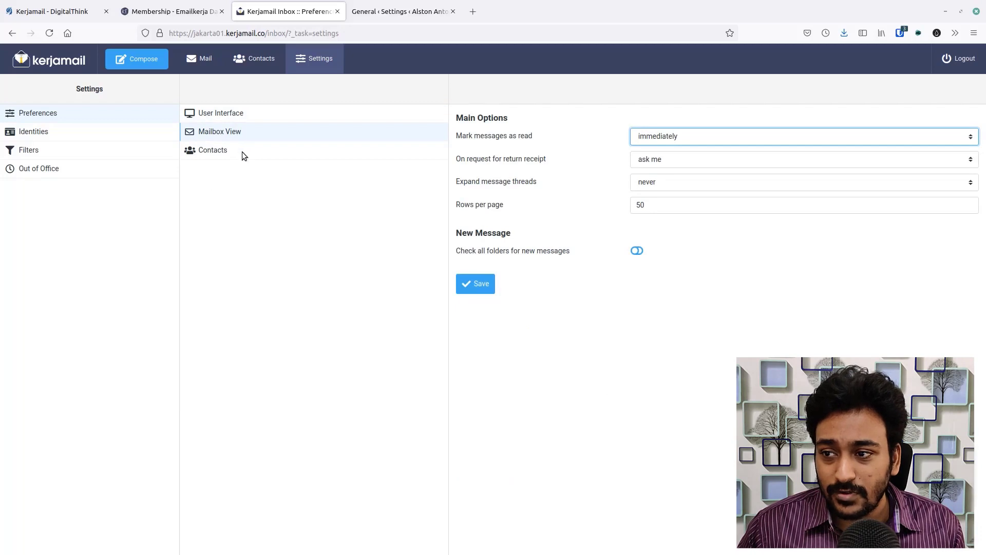
click(183, 142)
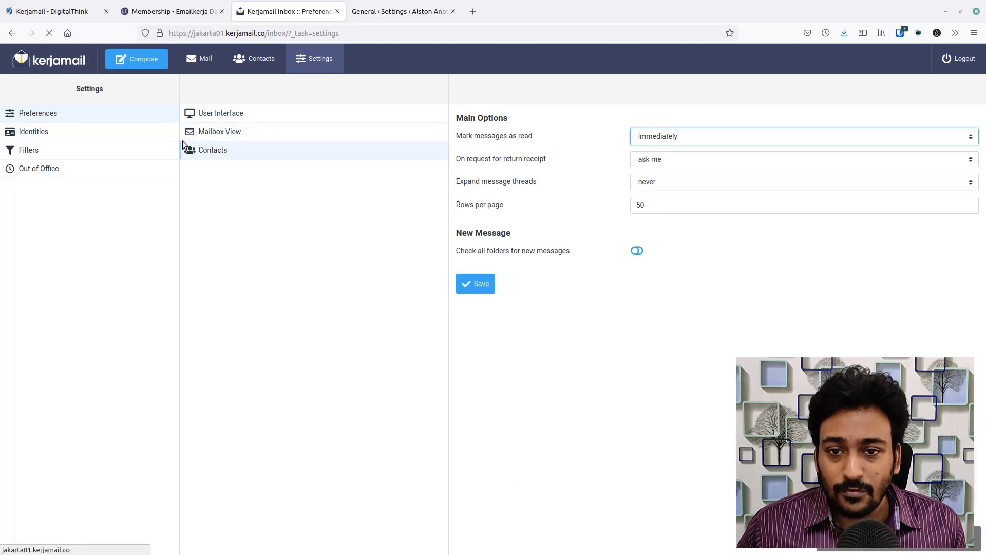
- Check the single sender identity and the empty Filters list, then return to the Inbox
click(69, 131)
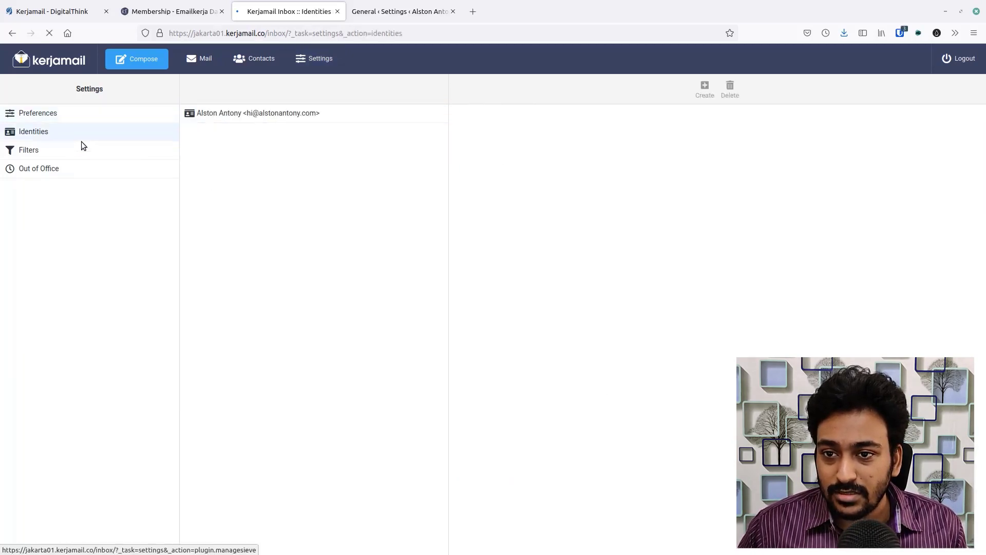
click(257, 114)
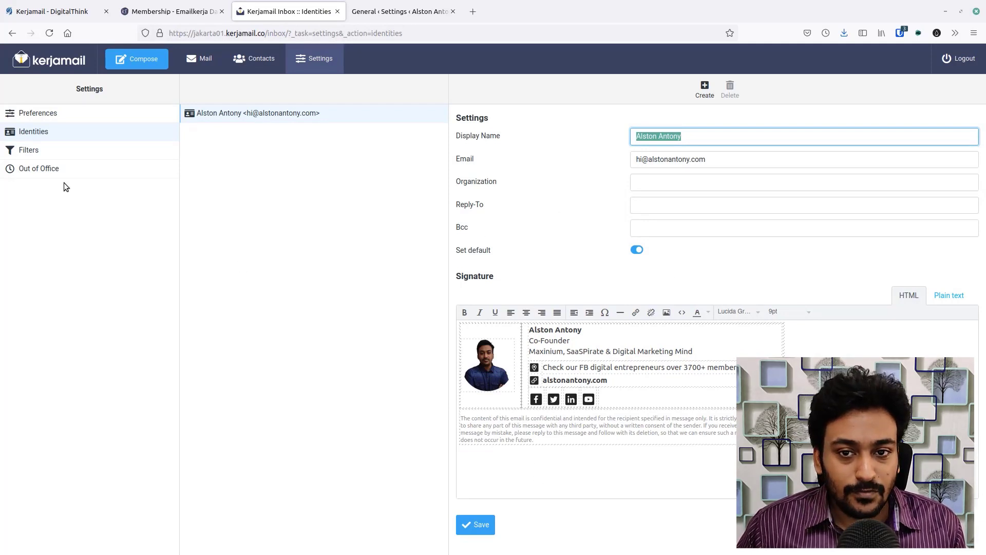
click(43, 147)
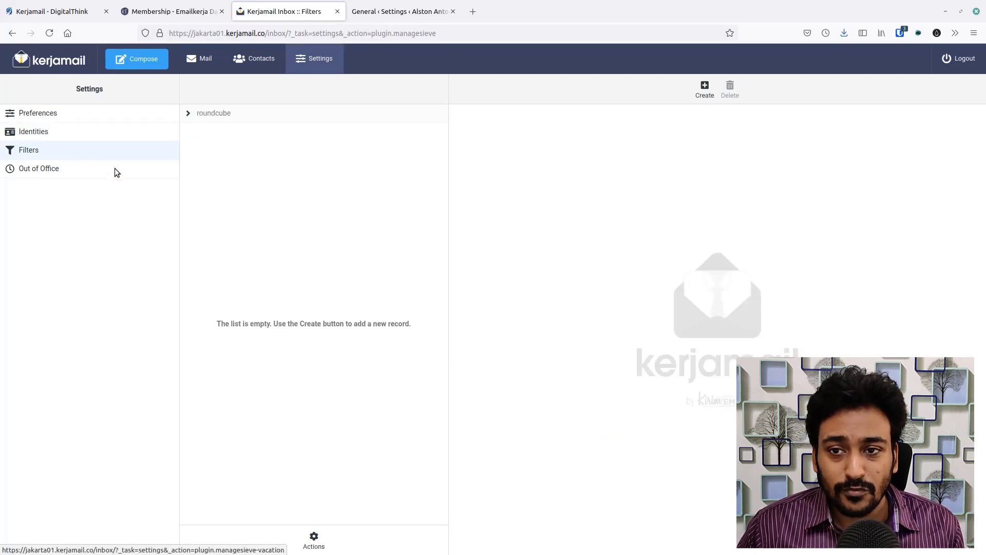
click(207, 59)
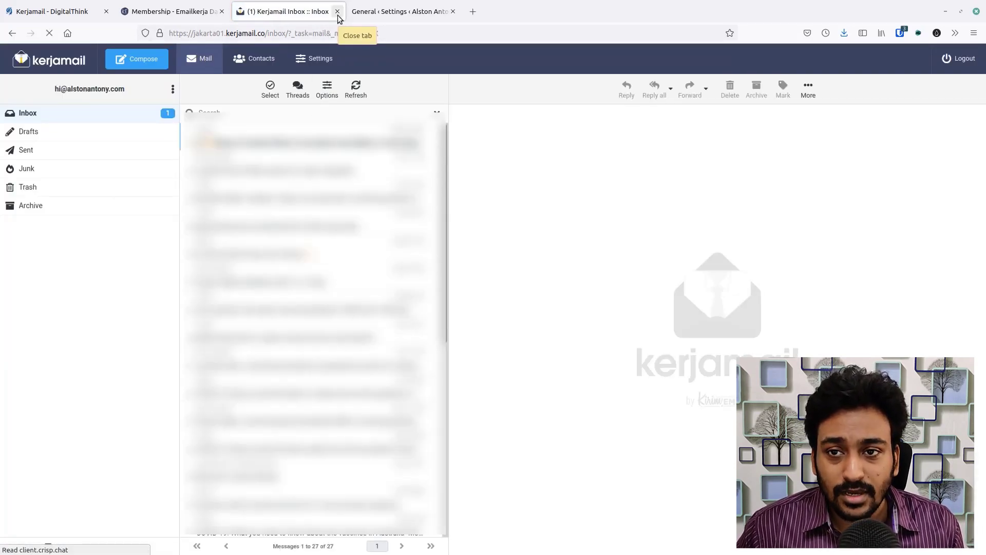
- Go to the alstonantony.com Membership dashboard and open its Mailbox Configuration page
click(204, 6)
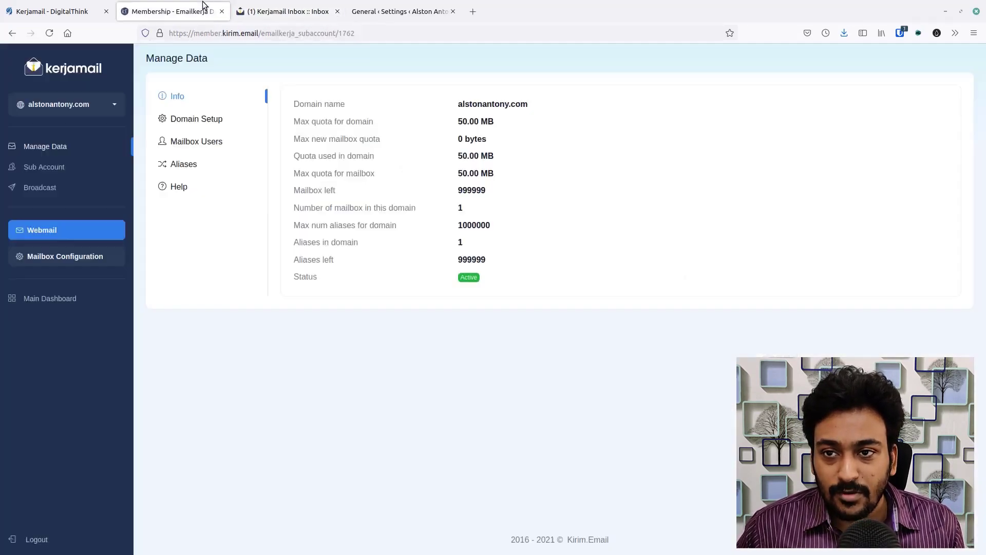
click(83, 256)
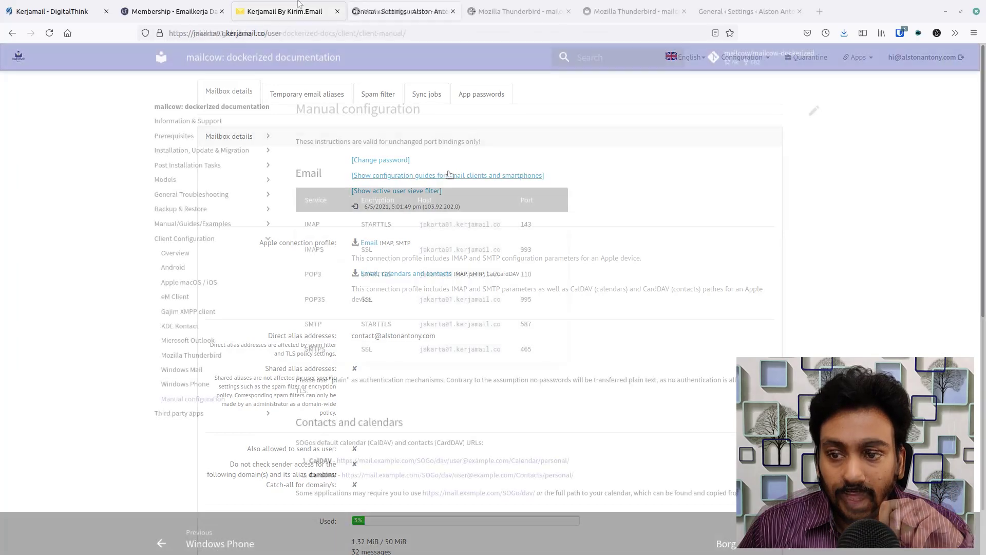
- Switch to the mailcow Manual configuration page listing the jakarta01.kerjamail.co hosts and ports
key(ctrl+Tab)
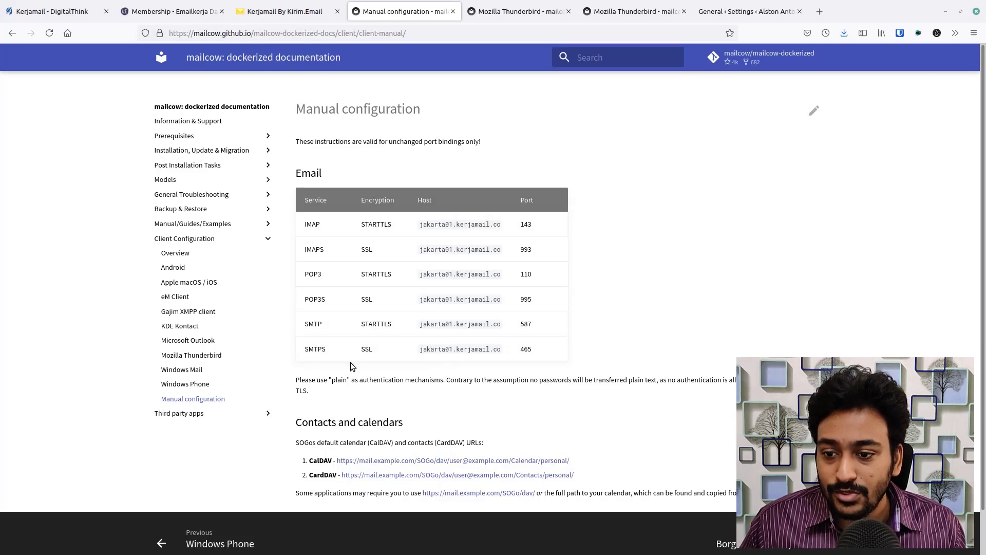
- Review WP Mail SMTP's Other SMTP mailer: jakarta01.kerjamail.co, SSL, port 465, authentication on
click(757, 4)
scroll(529, 201, up, 10)
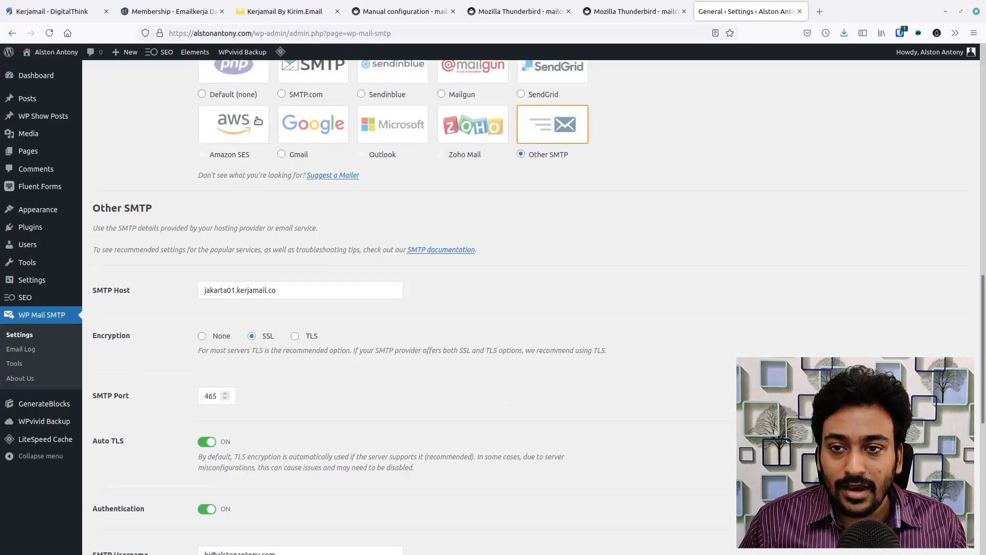
scroll(242, 102, up, 5)
scroll(253, 123, down, 2)
scroll(258, 127, down, 5)
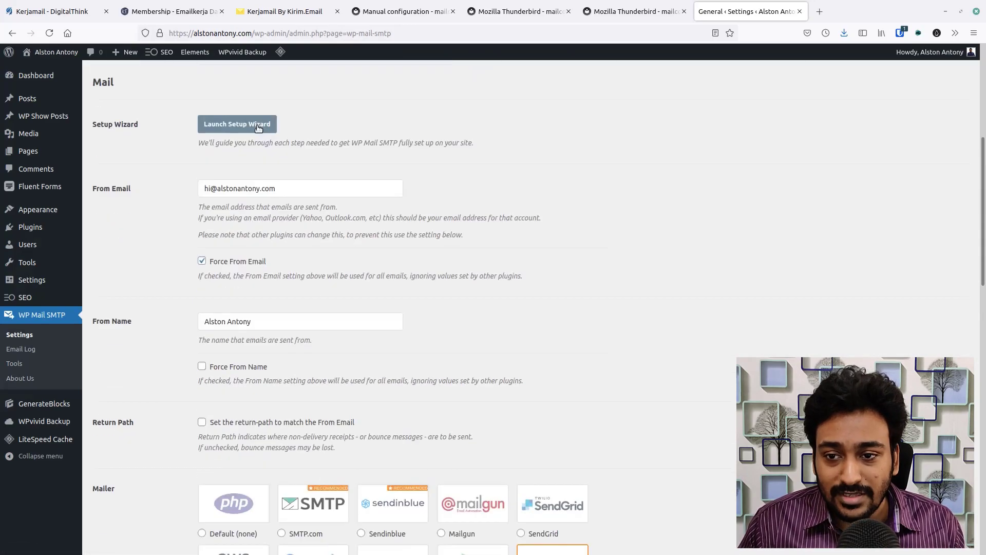
scroll(298, 118, up, 1)
scroll(296, 165, down, 9)
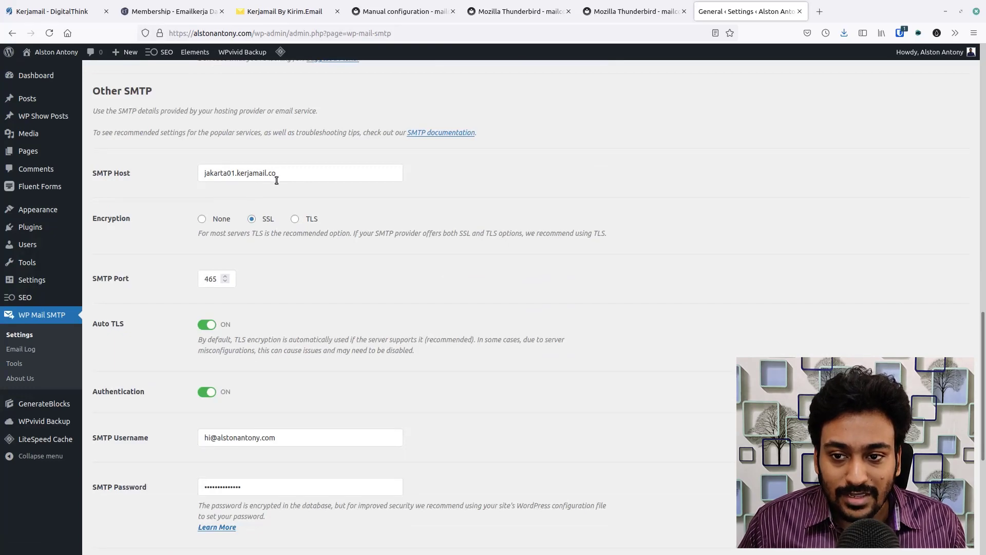
scroll(276, 180, down, 3)
scroll(278, 184, up, 5)
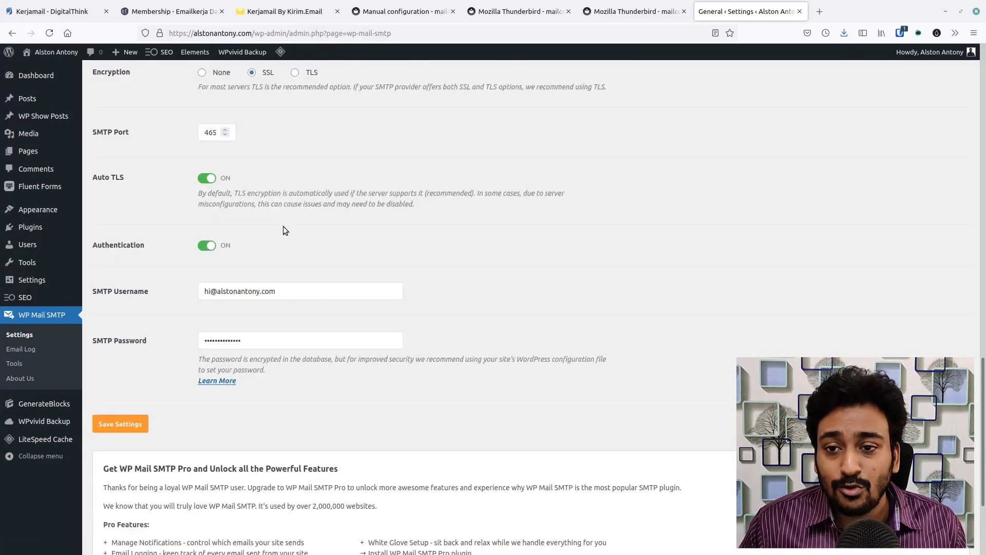
scroll(283, 230, up, 2)
mouse_move(56, 53)
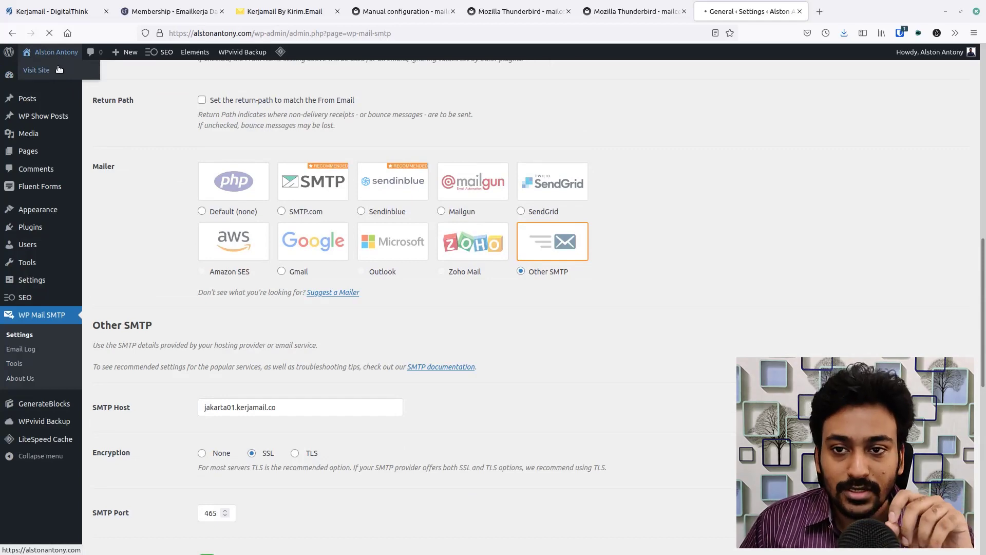
- Visit the alstonantony.com site, open its Contact page, then switch to Thunderbird
click(59, 69)
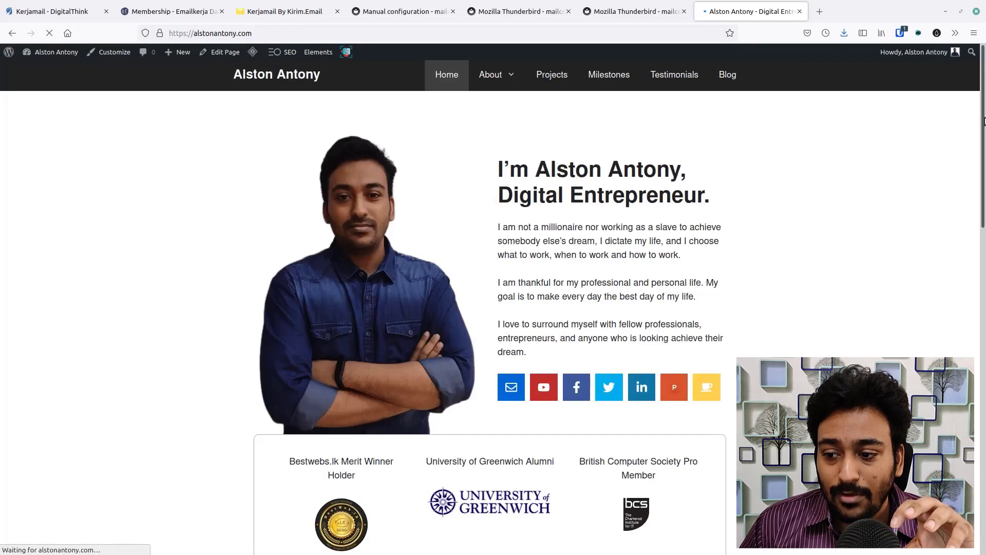
drag(983, 121, 983, 449)
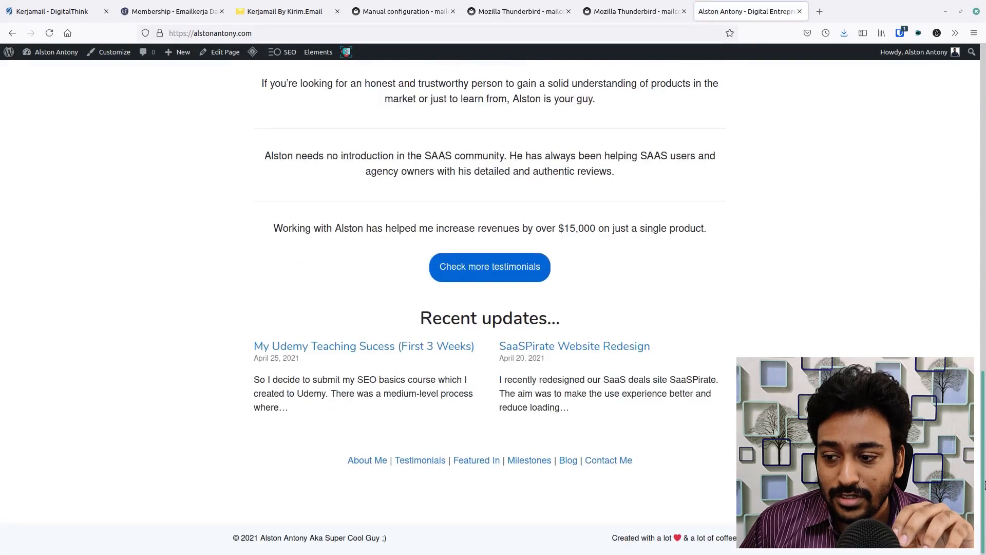
click(609, 462)
click(776, 11)
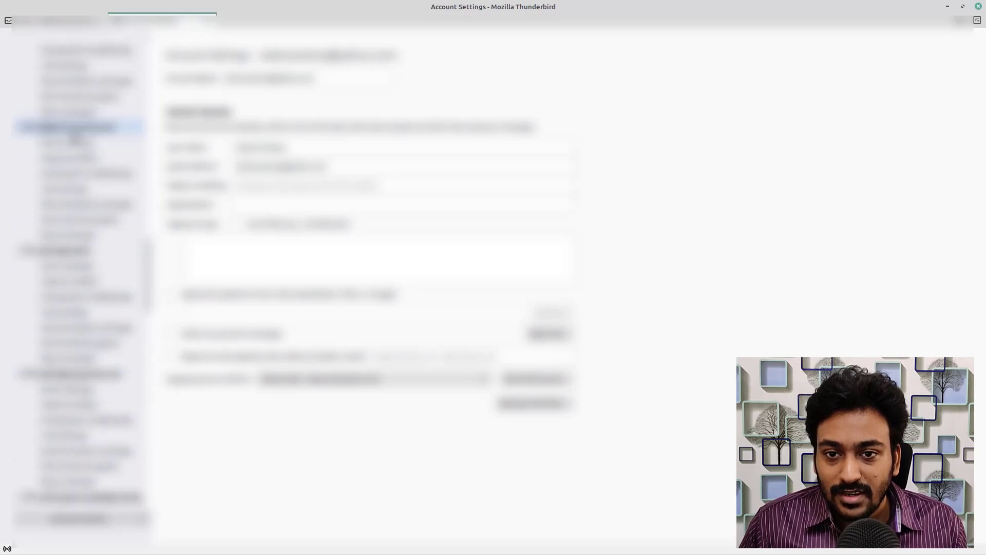
- Check the account's server settings (jakarta01.kerjamail.co, SSL/TLS, port 993), then go back to the Inbox
click(77, 127)
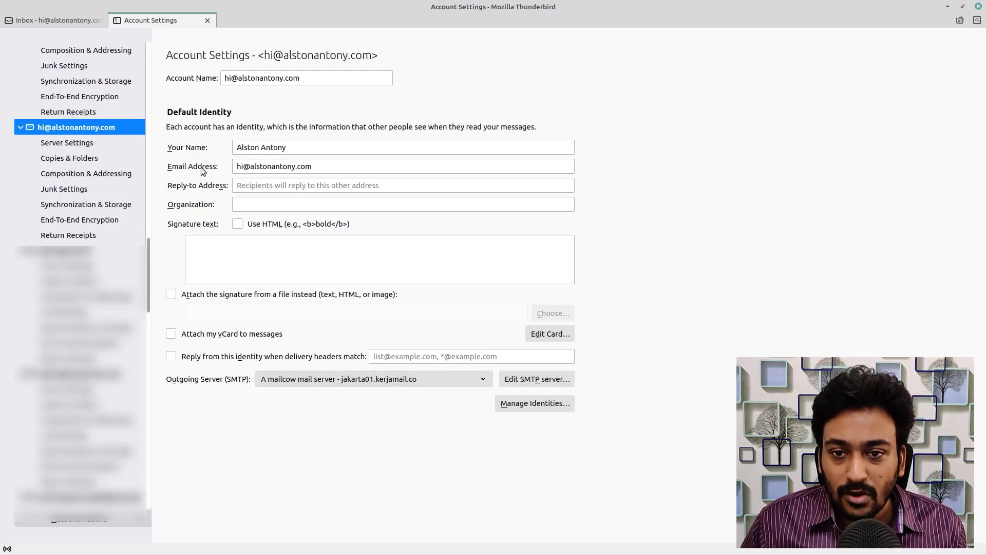
click(98, 138)
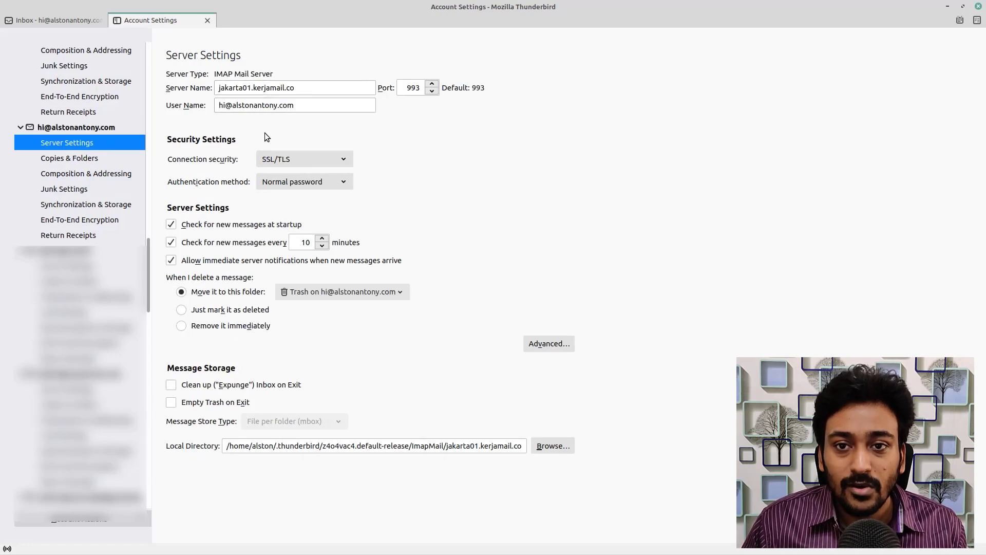
click(76, 24)
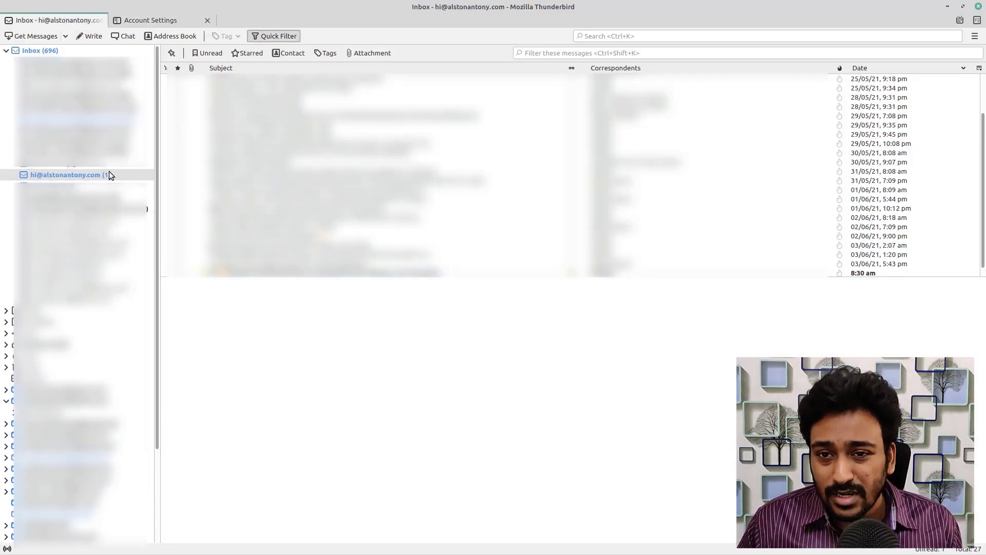
- Confirm the alstonantony.com account shows one unread message out of 27
mouse_move(109, 172)
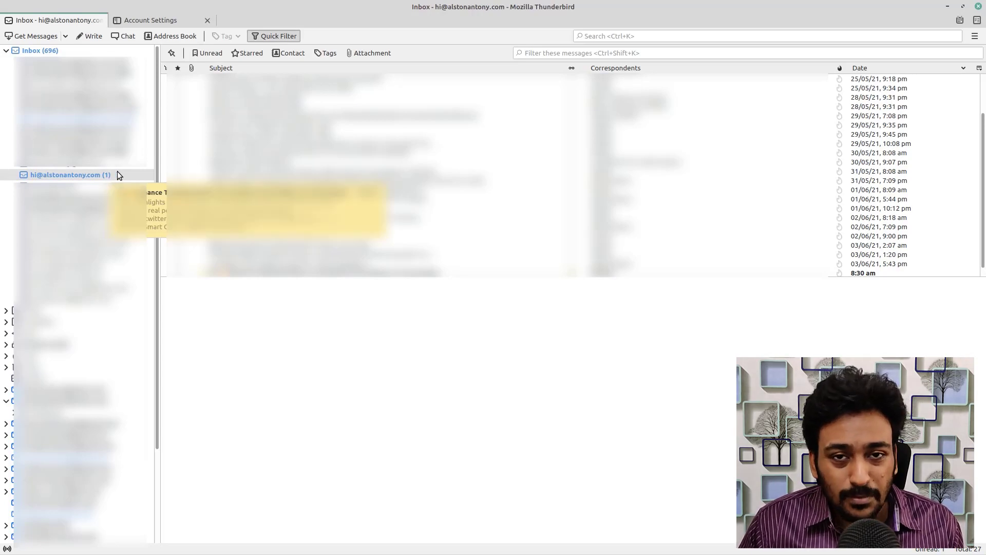